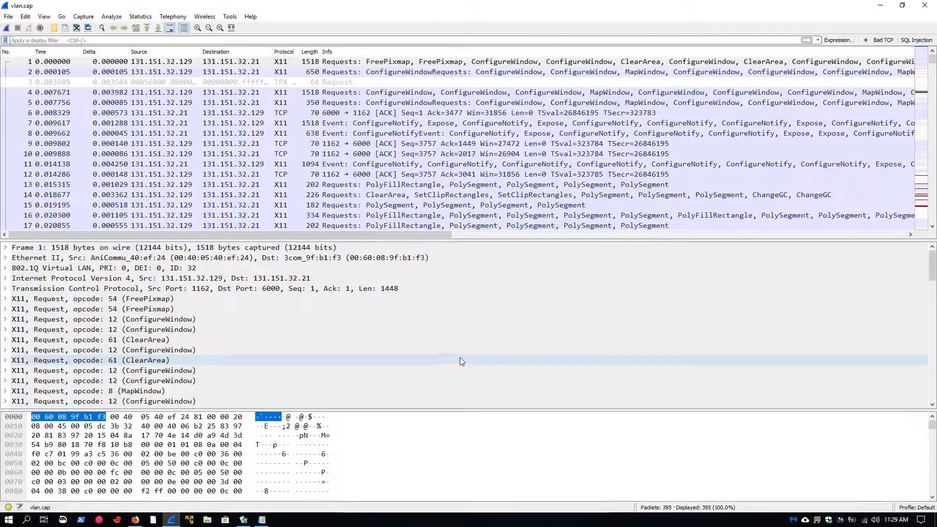
# - Switch to mac.txt in Notepad and copy the MAC address 00:60:08:9f:b1:f3
pyautogui.click(262, 519)
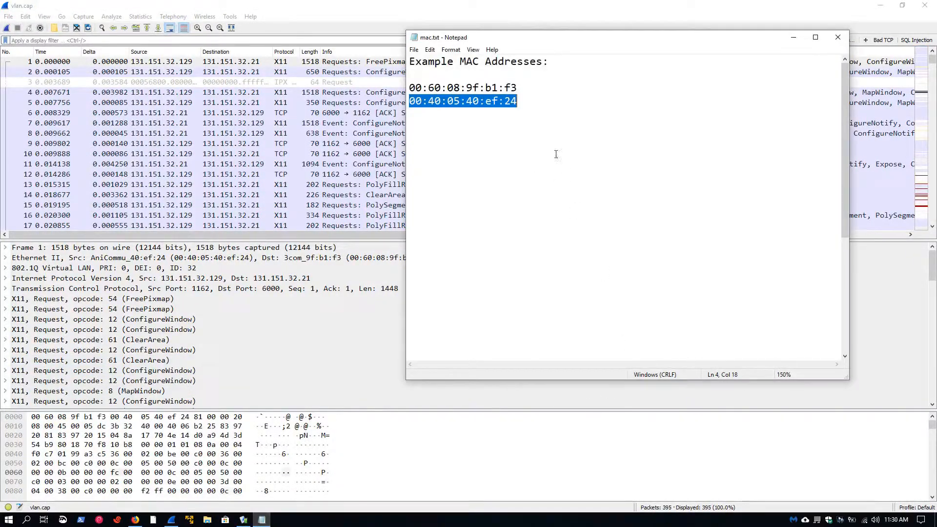
pyautogui.press('Up')
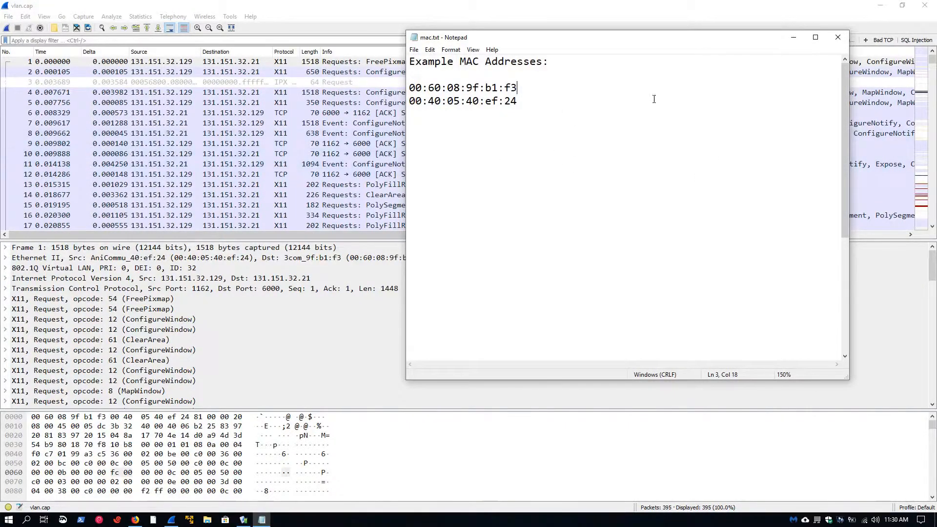
pyautogui.doubleClick(449, 88)
pyautogui.hotkey('ctrl', 'c')
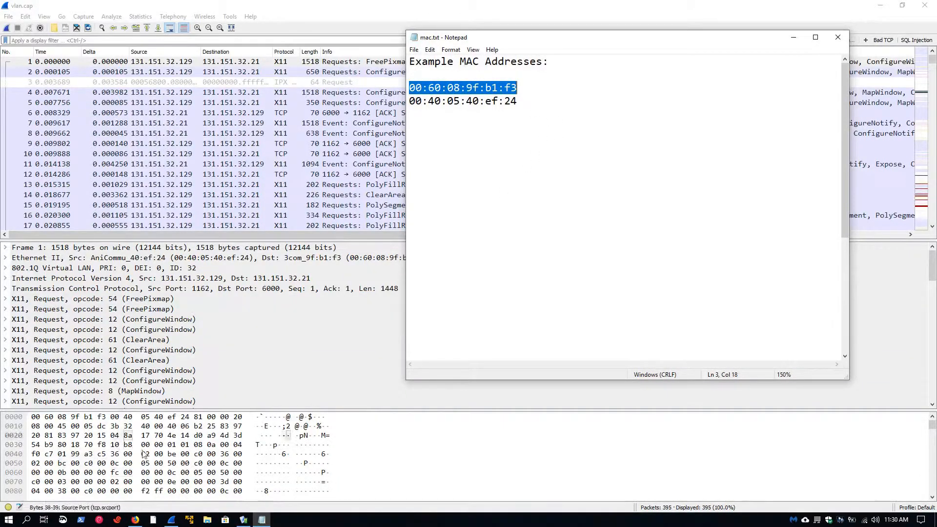
# - Start a new rule in the Cubro EX2 web interface with in-port 1, output port 4 and VLAN matching all traffic
pyautogui.click(136, 520)
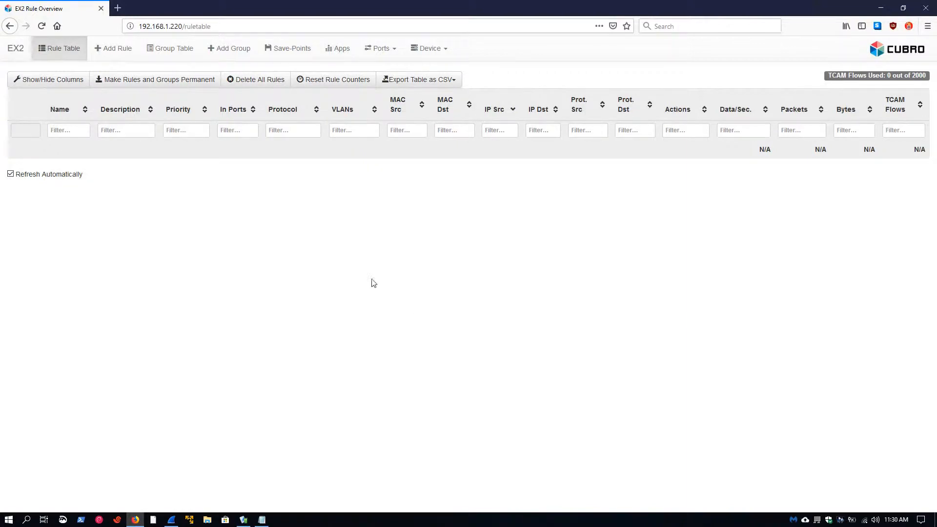
pyautogui.click(113, 48)
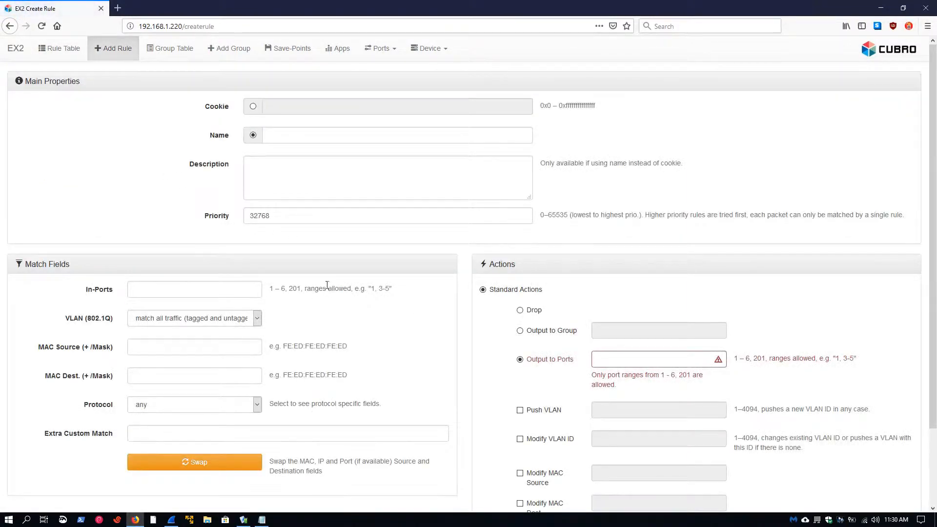
pyautogui.click(174, 291)
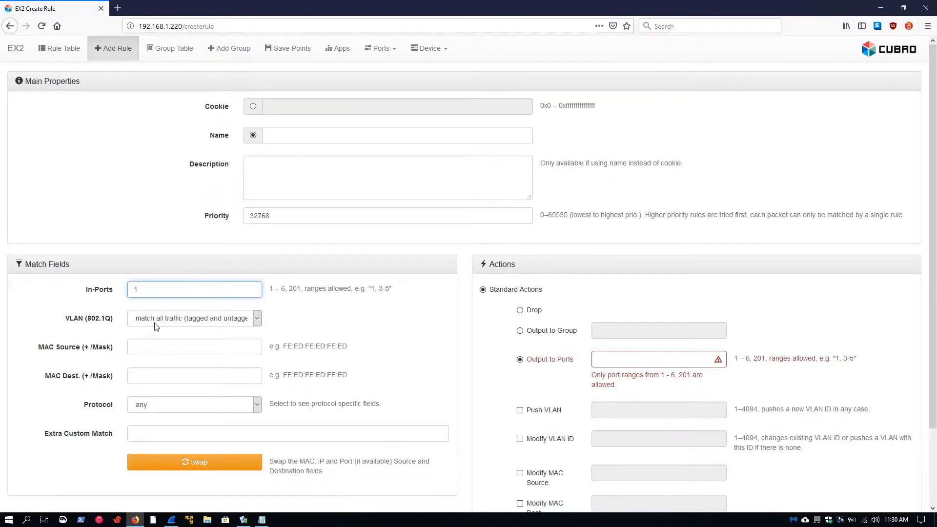
pyautogui.click(619, 365)
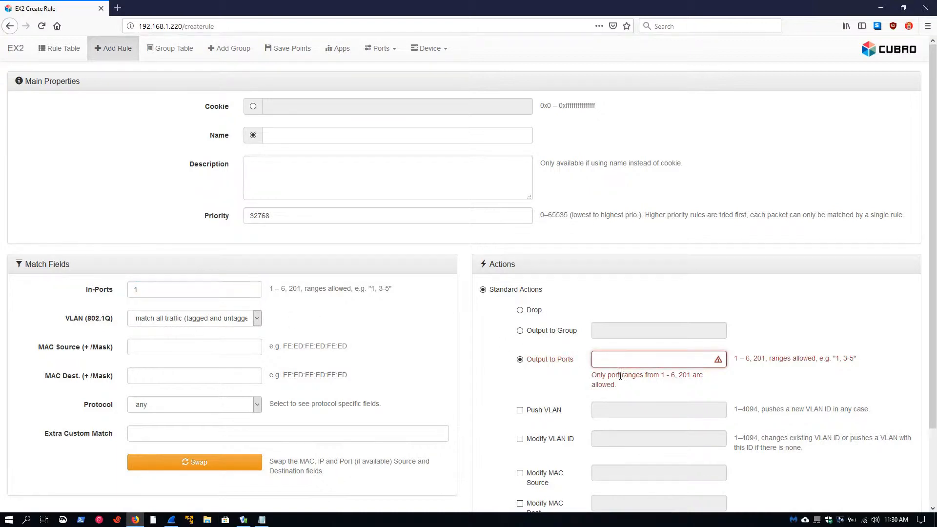
pyautogui.write('4')
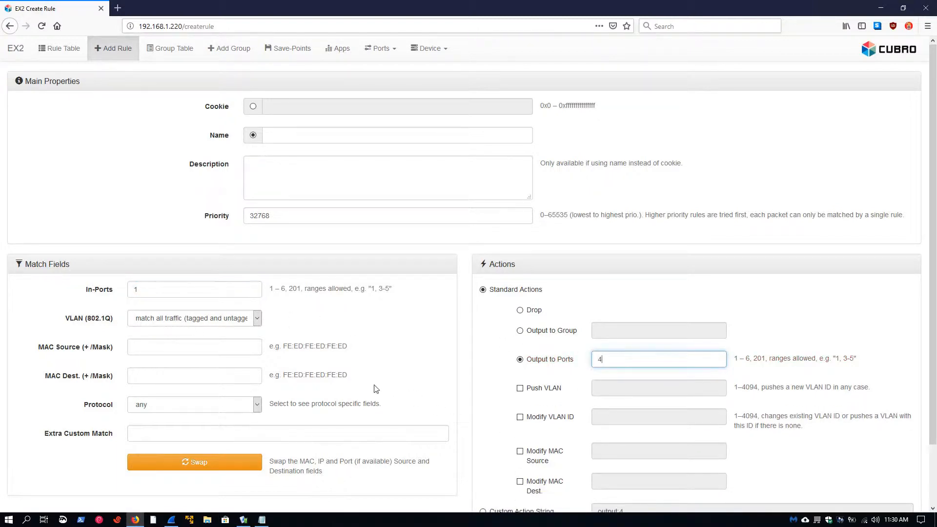
pyautogui.click(256, 320)
pyautogui.click(285, 321)
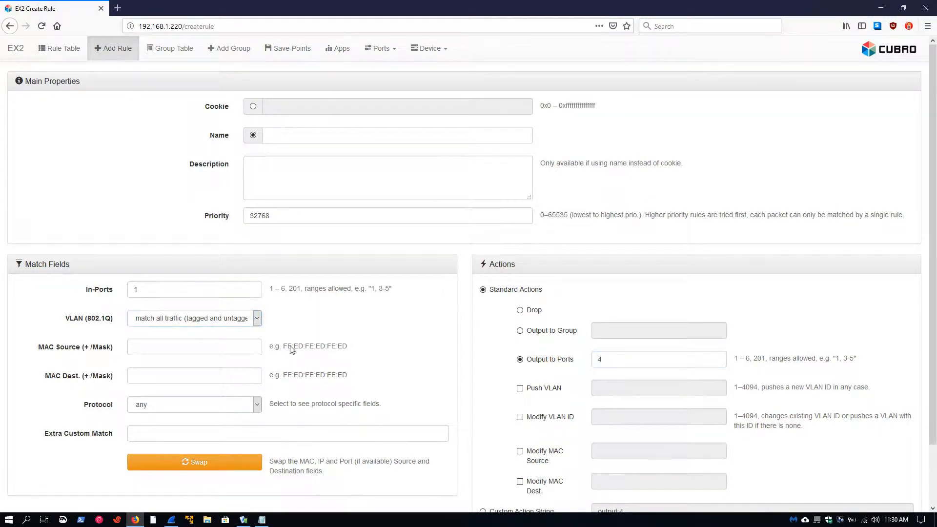
# - Set the rule's MAC source to the copied address 00:60:08:9f:b1:f3
pyautogui.scroll(-2, 40, 303)
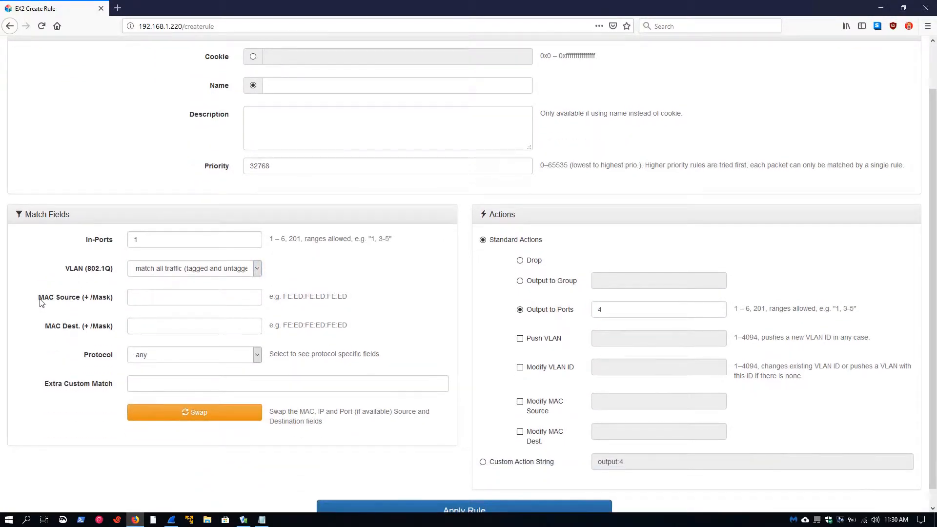
pyautogui.click(136, 298)
pyautogui.click(148, 329)
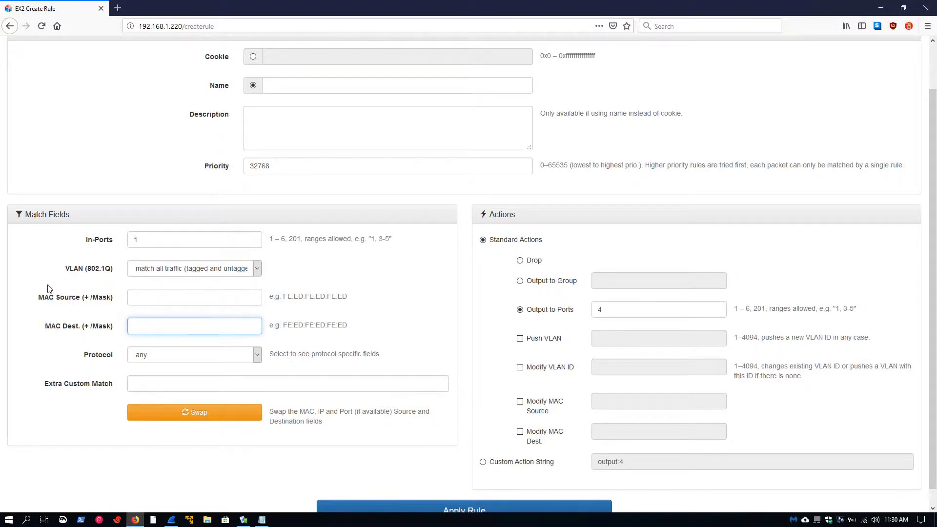
pyautogui.click(143, 298)
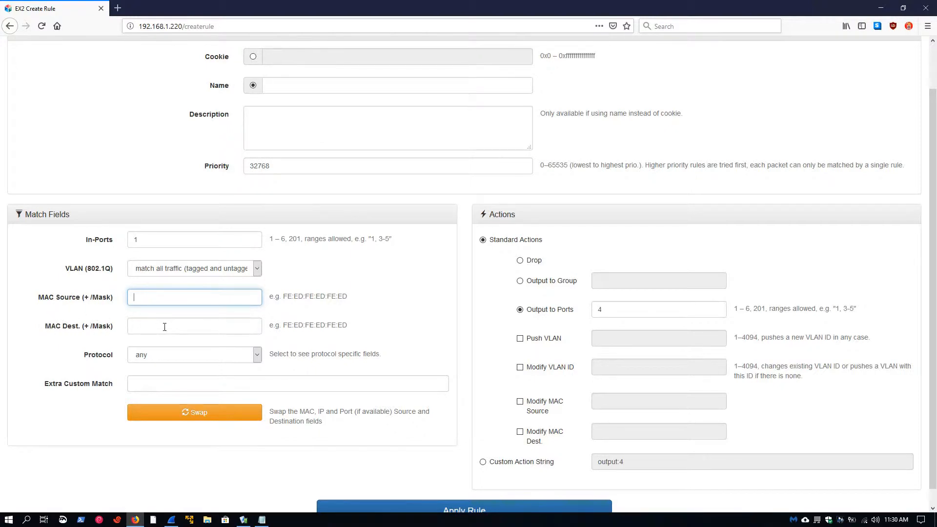
pyautogui.click(262, 520)
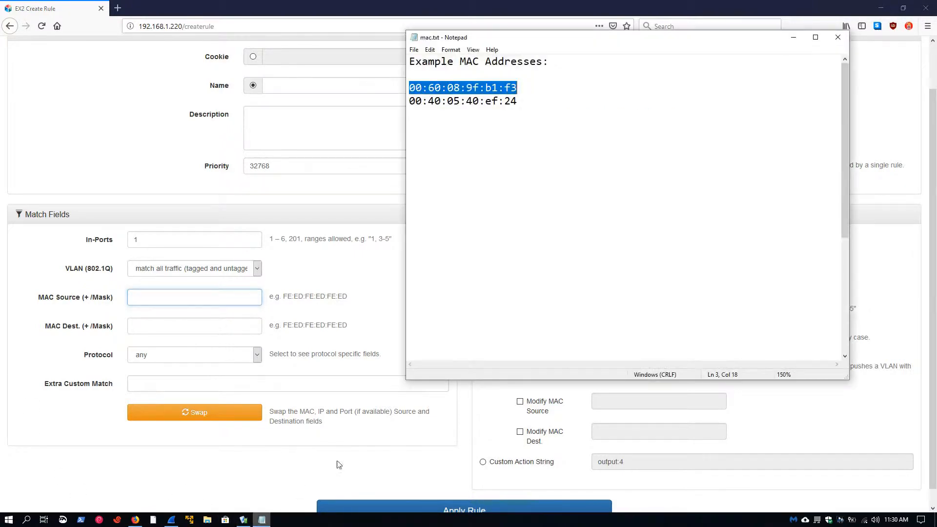
pyautogui.click(156, 298)
pyautogui.hotkey('ctrl', 'v')
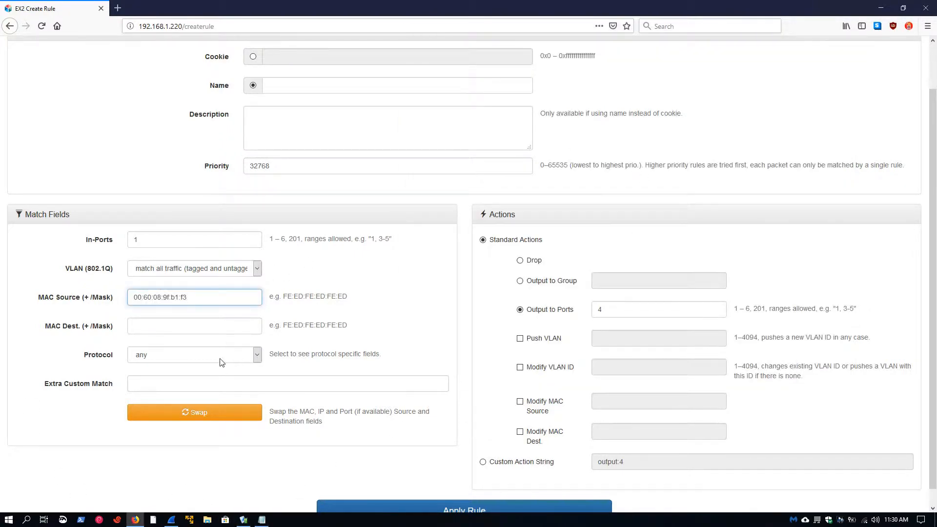
# - Name the rule "MAC source filter", apply it and show it in the rule table
pyautogui.scroll(2, 234, 312)
pyautogui.click(298, 140)
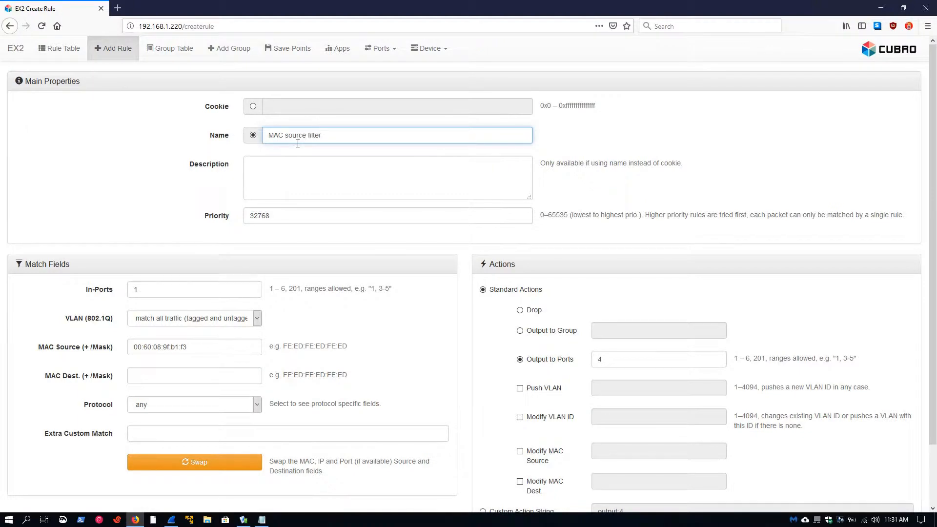
pyautogui.scroll(-2, 321, 184)
pyautogui.click(493, 497)
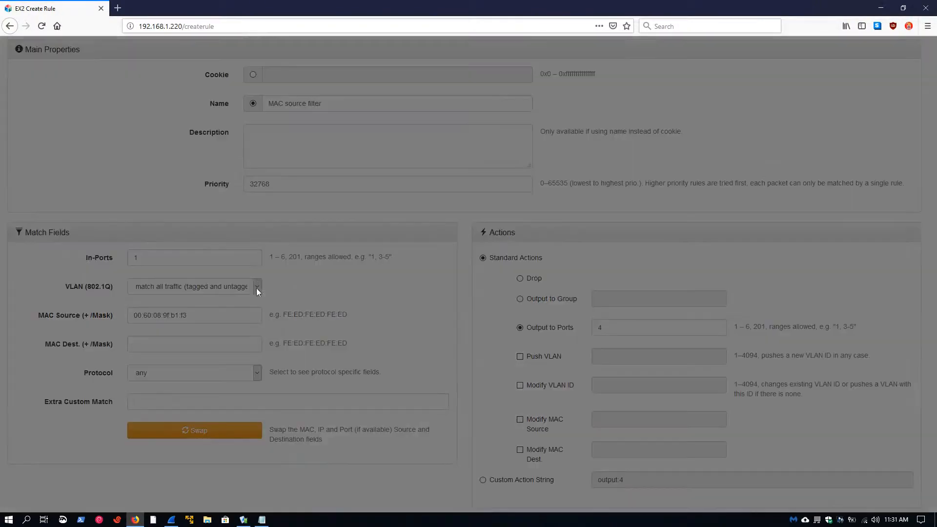
pyautogui.scroll(1, 238, 268)
pyautogui.click(61, 49)
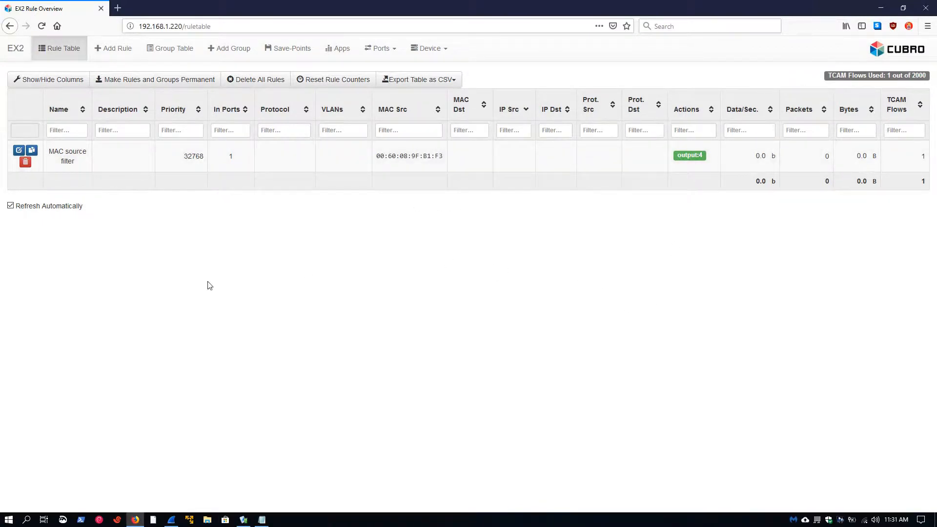
# - Capture Ethernet traffic in Wireshark while replaying vlan.cap with Colasoft Packet Player
pyautogui.click(171, 519)
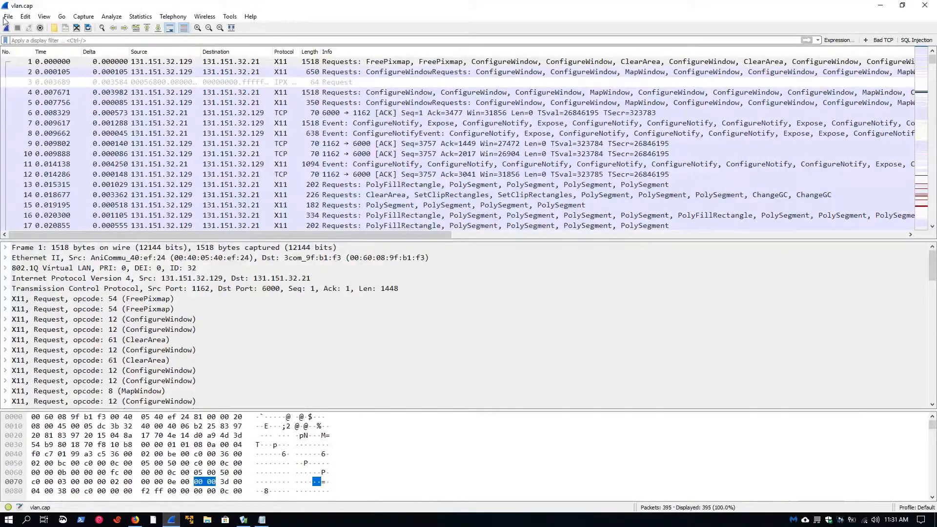
pyautogui.click(7, 28)
pyautogui.click(243, 519)
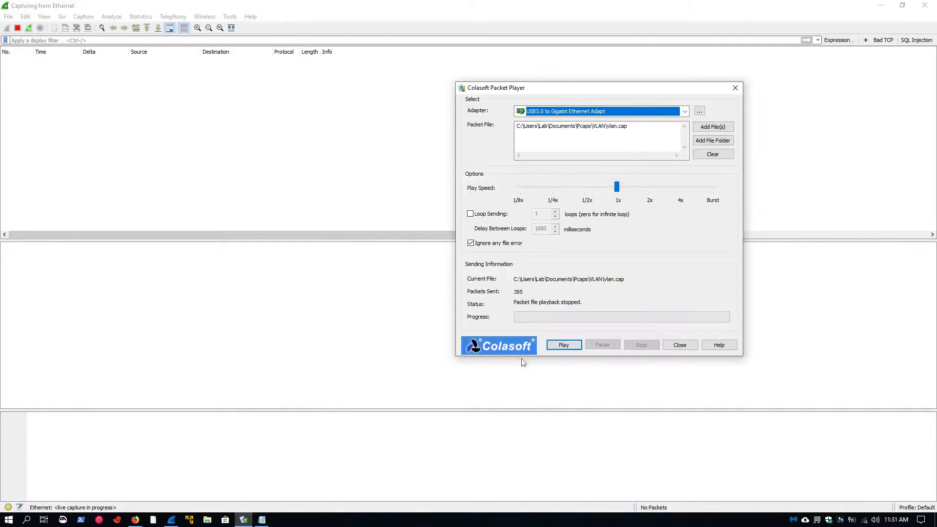
pyautogui.click(562, 345)
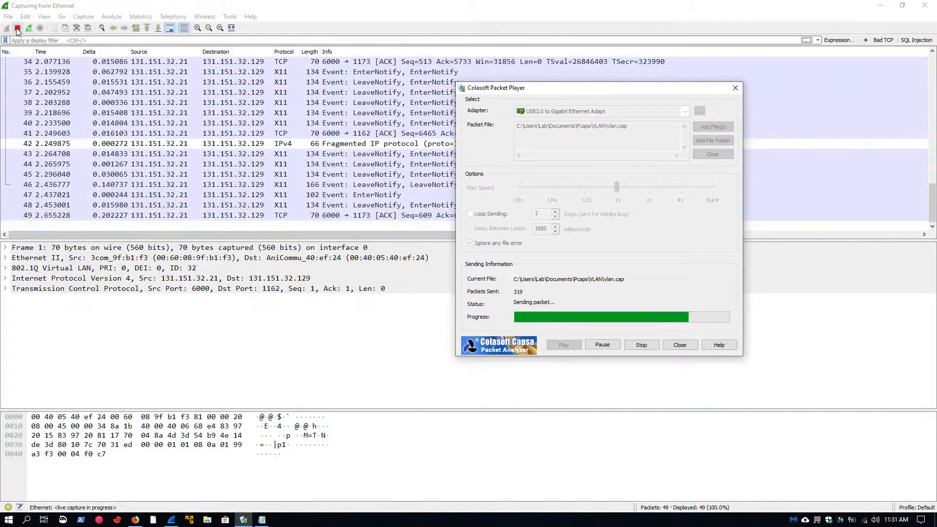
pyautogui.click(17, 27)
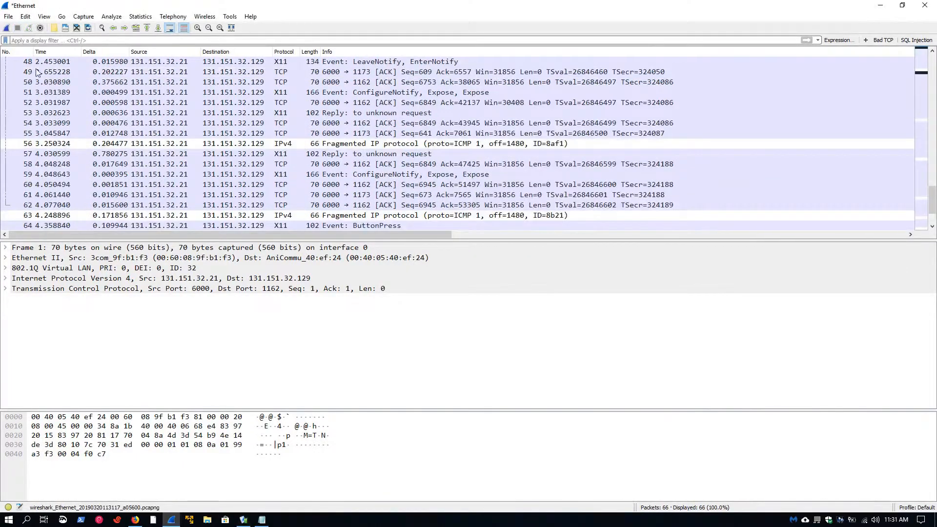
# - Examine several captured packets to check the source MAC address in their Ethernet headers
pyautogui.click(110, 82)
pyautogui.click(142, 153)
pyautogui.scroll(-1, 144, 188)
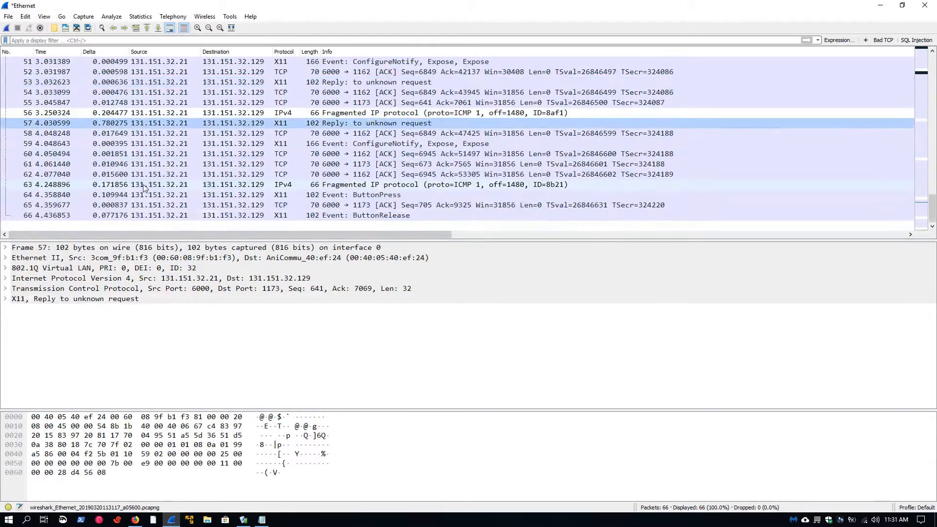
pyautogui.click(143, 195)
pyautogui.scroll(3, 141, 185)
pyautogui.click(139, 153)
pyautogui.scroll(1, 139, 137)
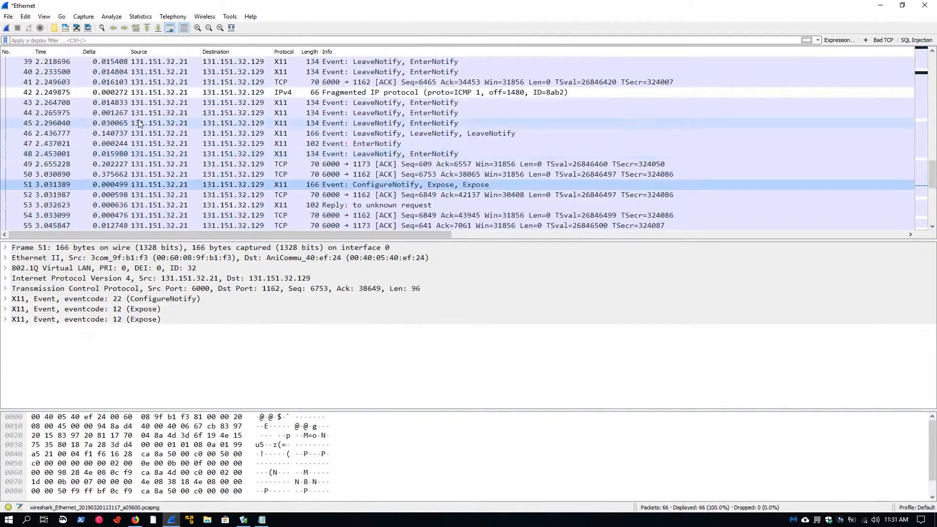
pyautogui.click(139, 123)
# - Check the capture for other source addresses with the display filter eth.src!=00:60:08:9f:b1:f3, and clear the filter
pyautogui.click(62, 40)
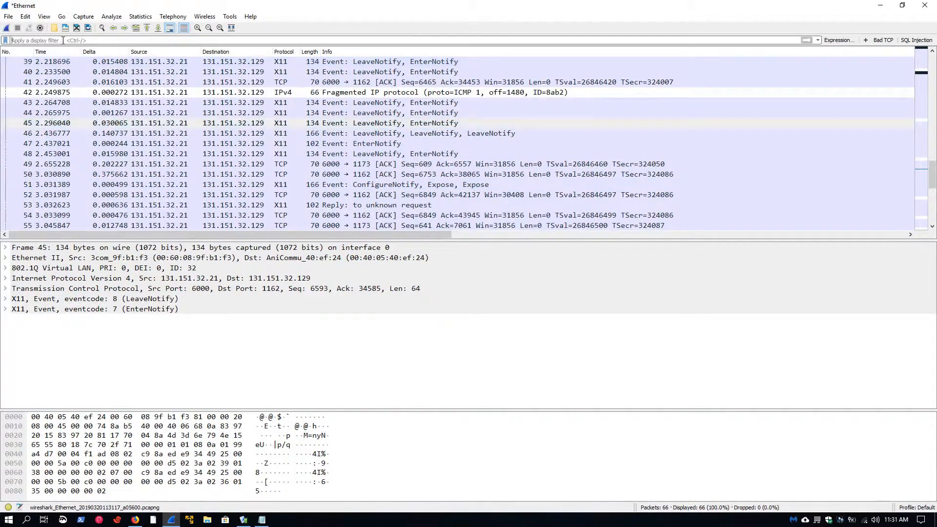
pyautogui.write('eth.s')
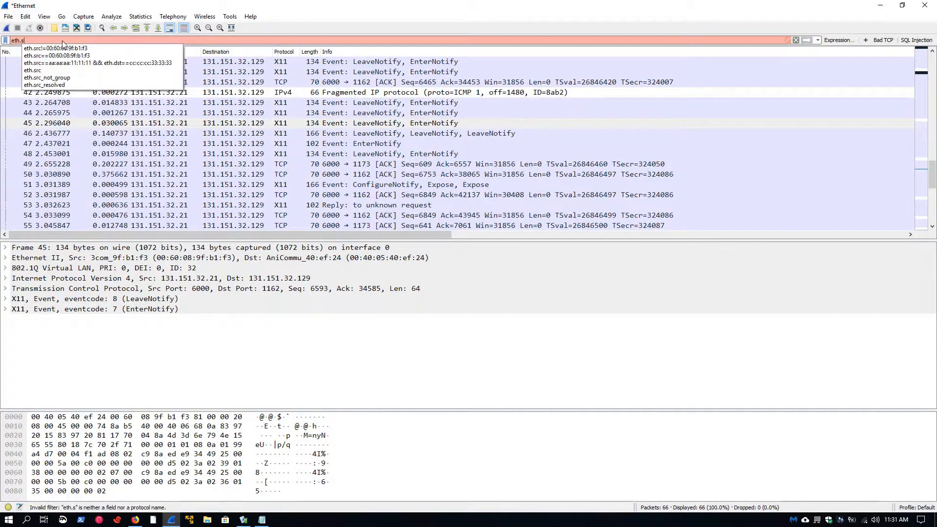
pyautogui.write('rc!=')
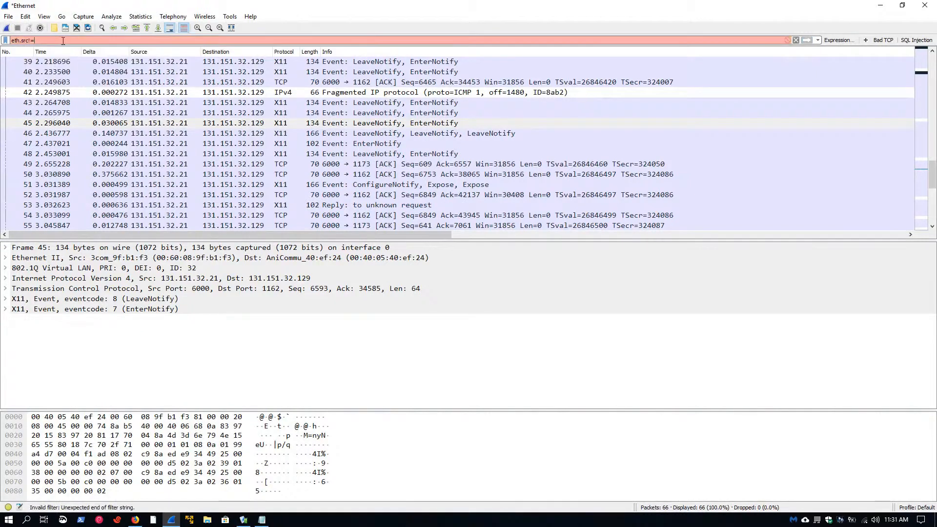
pyautogui.write('00:60:08:9f:b1:f3')
pyautogui.press('Return')
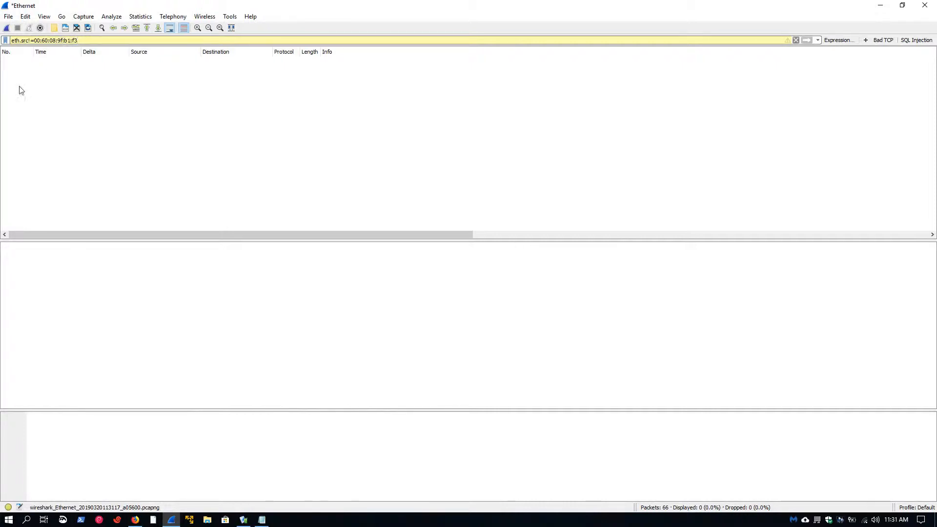
pyautogui.click(796, 40)
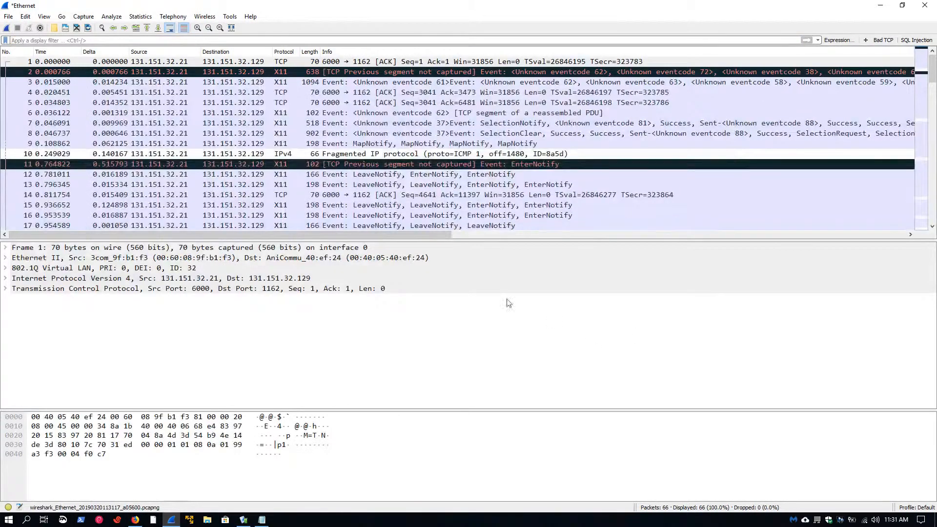
# - Delete the MAC source filter rule in the EX2 web interface and start a new rule with in-port 1 and output port 4
pyautogui.click(135, 519)
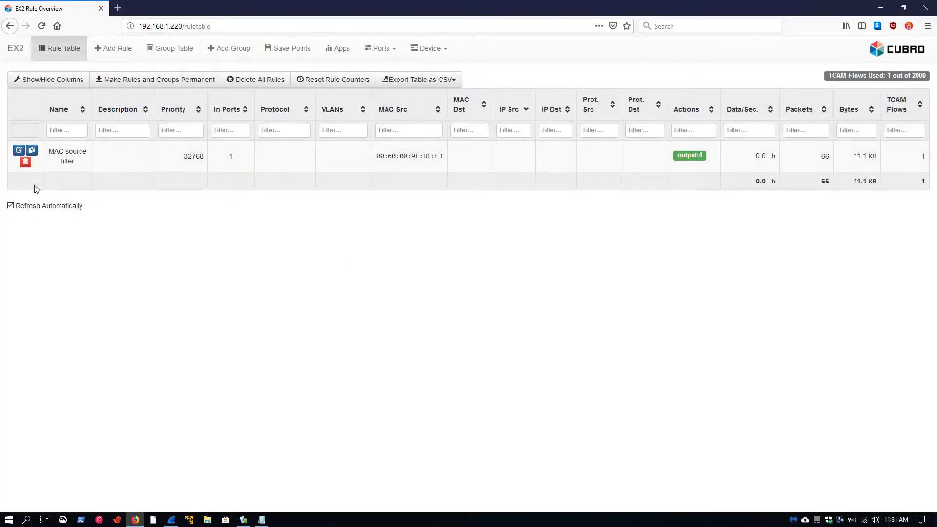
pyautogui.click(25, 163)
pyautogui.click(112, 57)
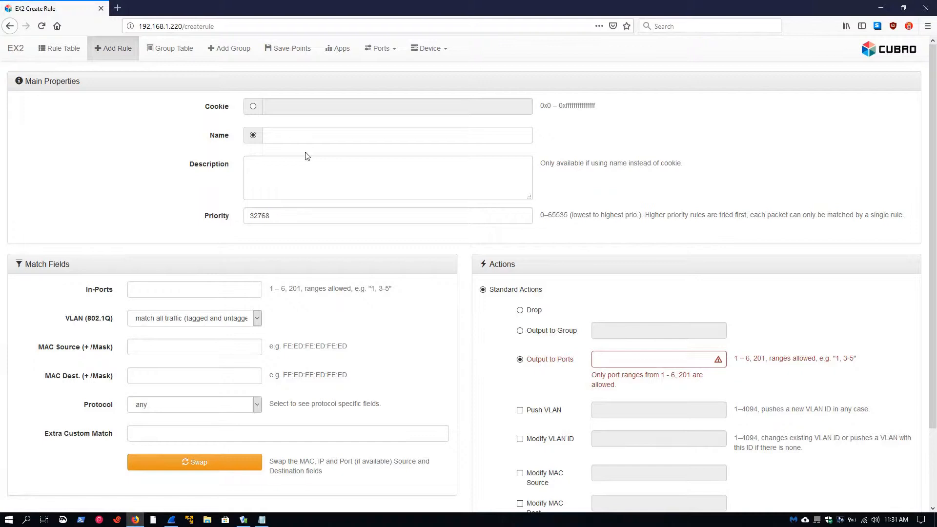
pyautogui.click(168, 290)
pyautogui.write('1')
pyautogui.click(641, 358)
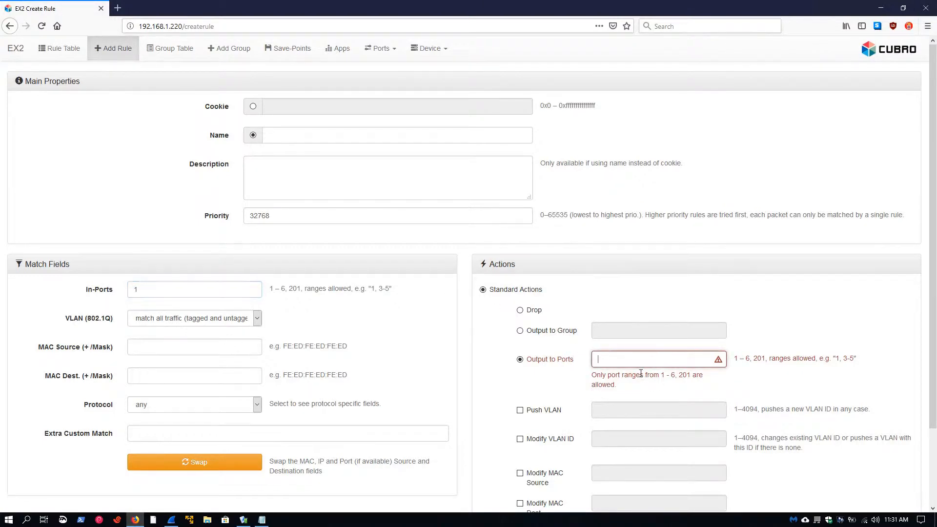
pyautogui.write('4')
# - Set the rule's MAC destination to 00:40:05:40:ef:24, copied from mac.txt, and name the rule "MAC destination filter"
pyautogui.click(267, 522)
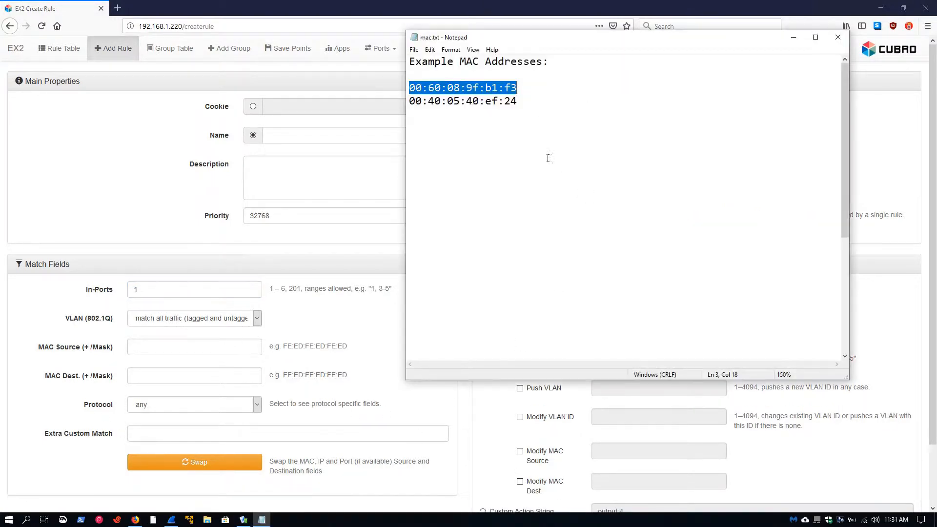
pyautogui.doubleClick(466, 101)
pyautogui.hotkey('ctrl', 'c')
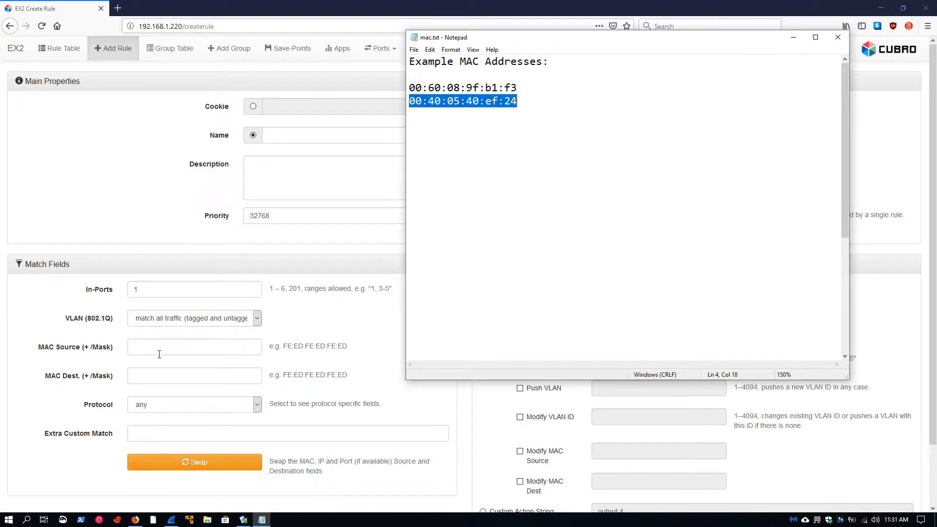
pyautogui.click(163, 375)
pyautogui.hotkey('ctrl', 'v')
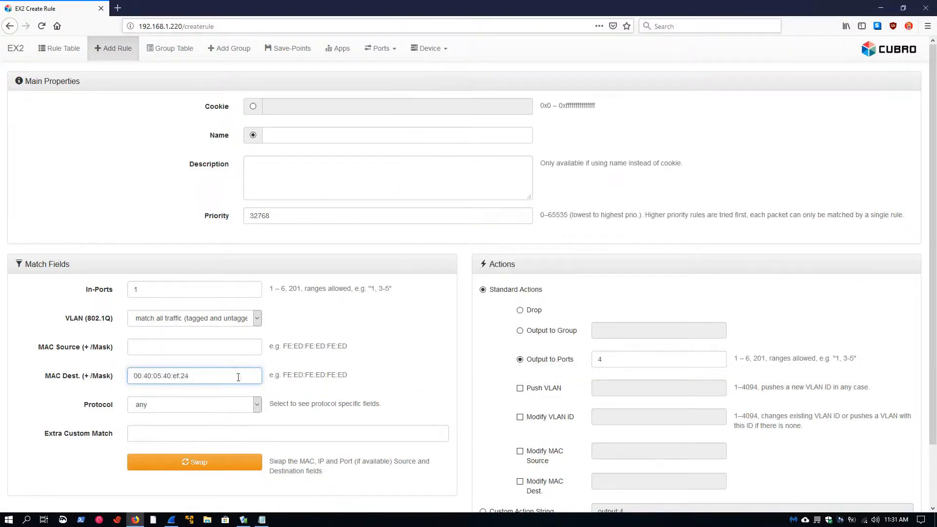
pyautogui.click(290, 134)
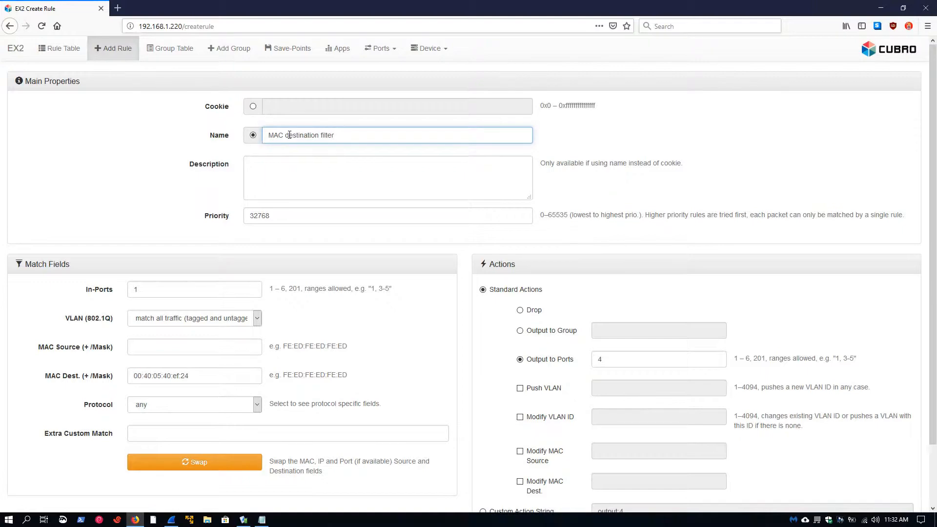
# - Apply the MAC destination filter rule and open the rule table to review it
pyautogui.scroll(-2, 385, 292)
pyautogui.click(454, 493)
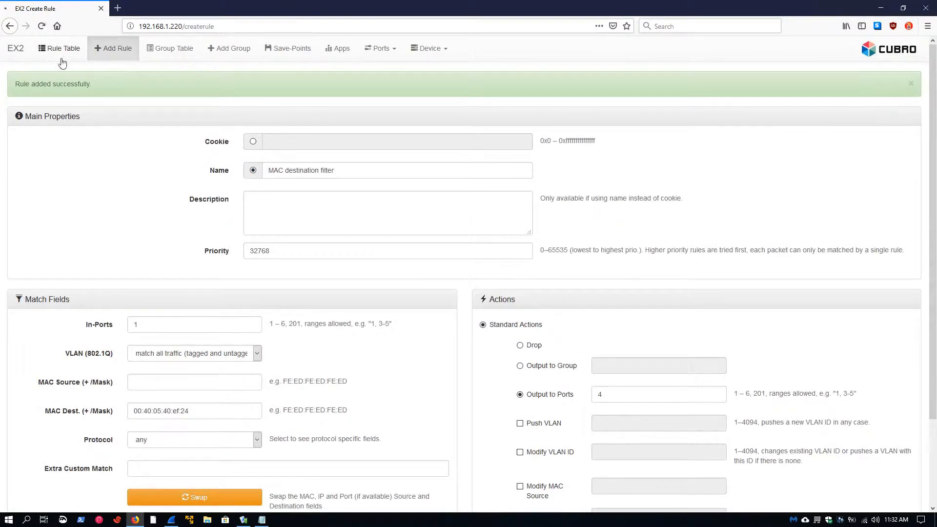
pyautogui.click(60, 53)
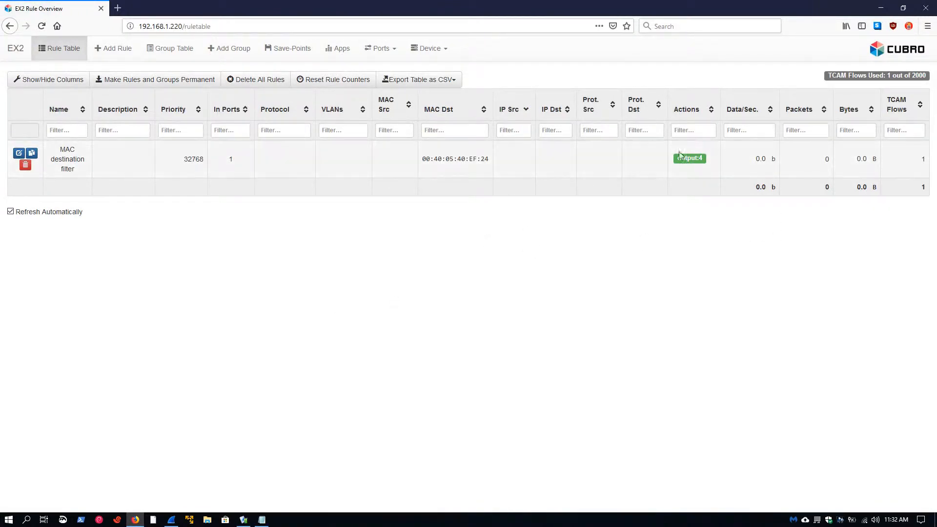
# - Record a new Wireshark capture on Ethernet while Colasoft Packet Player replays vlan.cap, and stop the capture once packets have arrived
pyautogui.click(171, 519)
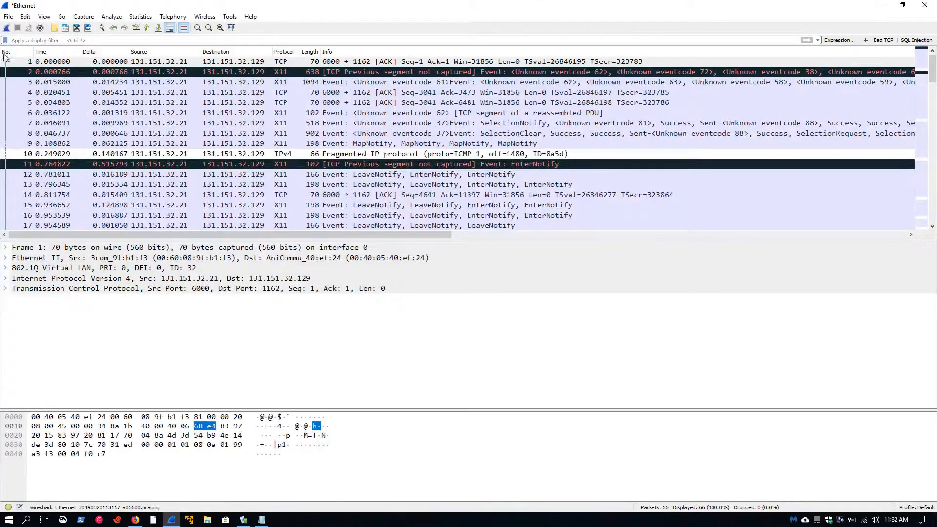
pyautogui.click(6, 29)
pyautogui.click(486, 273)
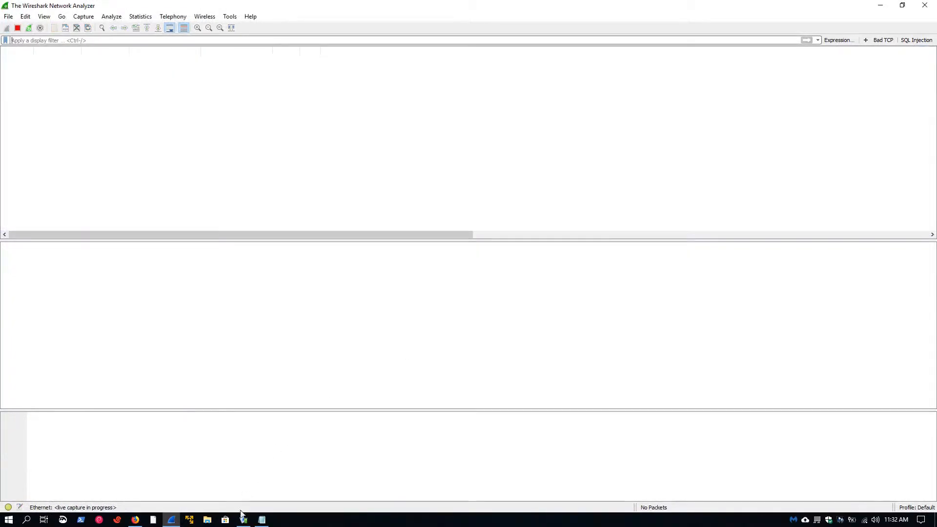
pyautogui.click(242, 519)
pyautogui.click(563, 345)
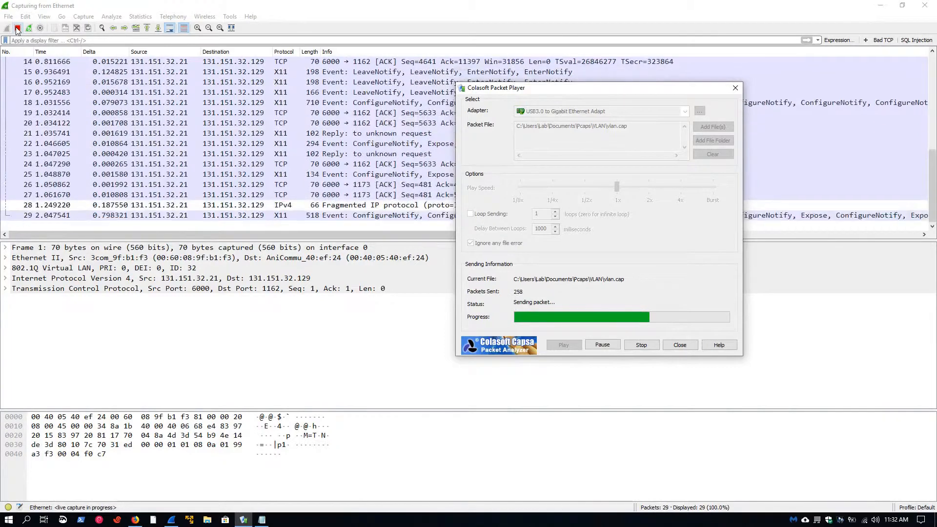
pyautogui.click(17, 29)
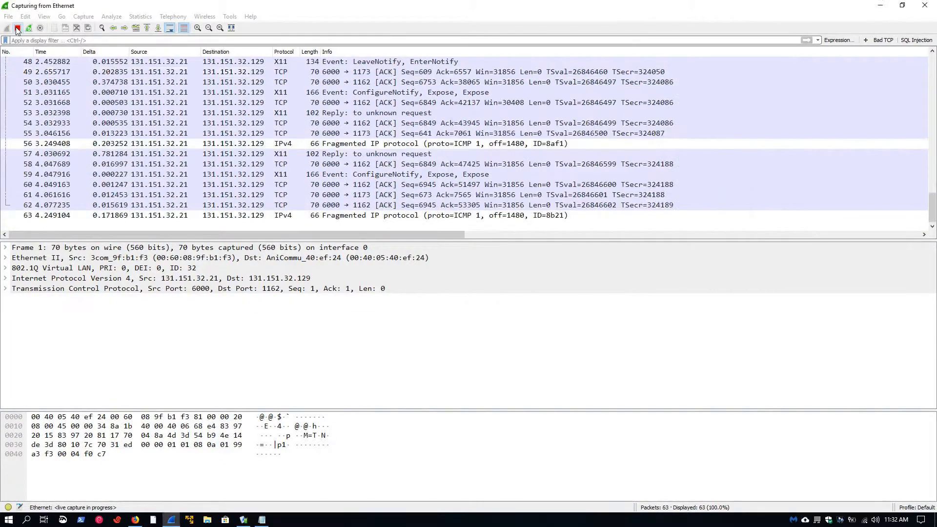
# - Examine several captured packets to check the destination MAC address in their Ethernet headers
pyautogui.click(242, 93)
pyautogui.click(241, 104)
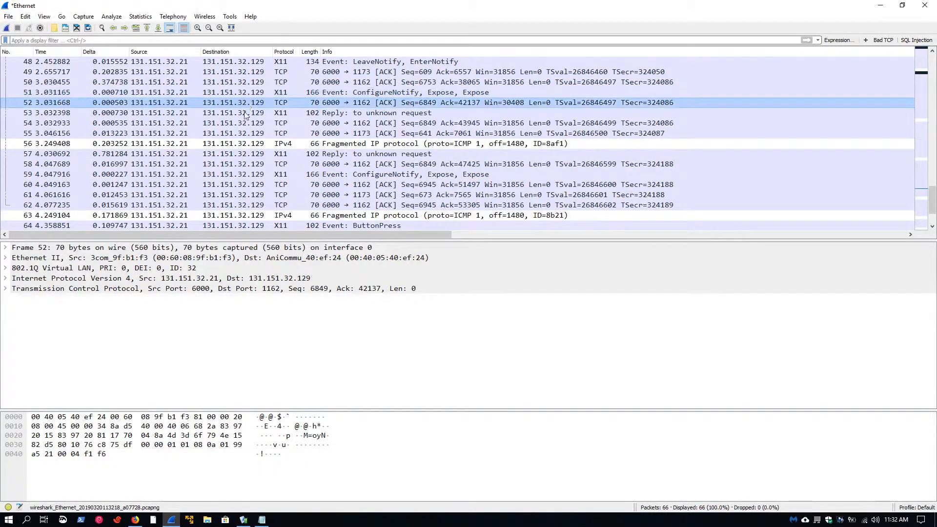
pyautogui.click(232, 144)
pyautogui.scroll(-1, 232, 156)
pyautogui.click(233, 167)
pyautogui.scroll(4, 233, 163)
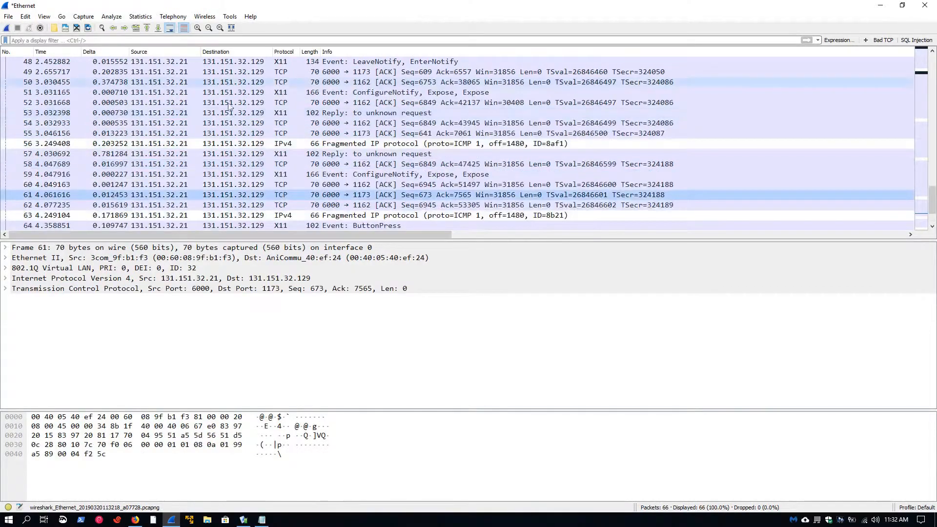
pyautogui.click(228, 132)
pyautogui.scroll(3, 227, 130)
pyautogui.click(227, 123)
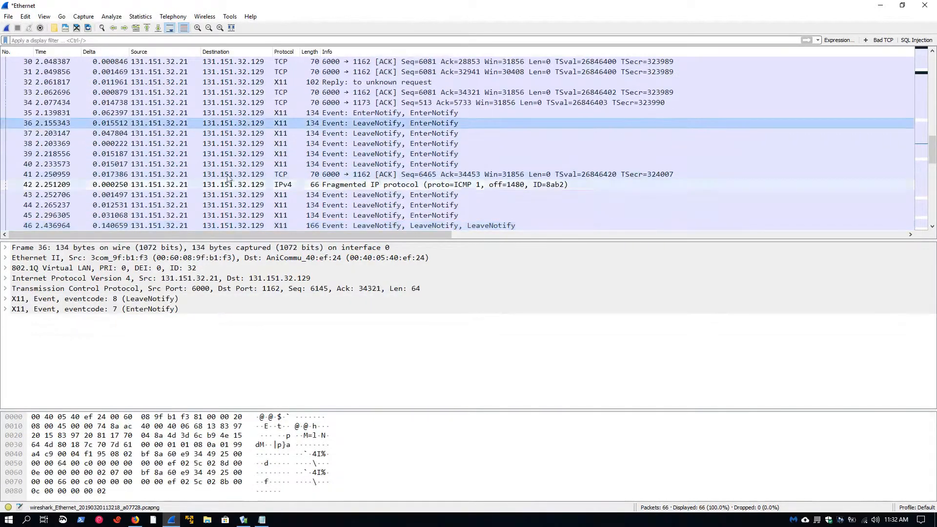
# - Check the capture for other destination addresses with the display filter eth.dst!=00:40:05:40:ef:24, and clear the filter
pyautogui.click(77, 40)
pyautogui.write('eth.dst')
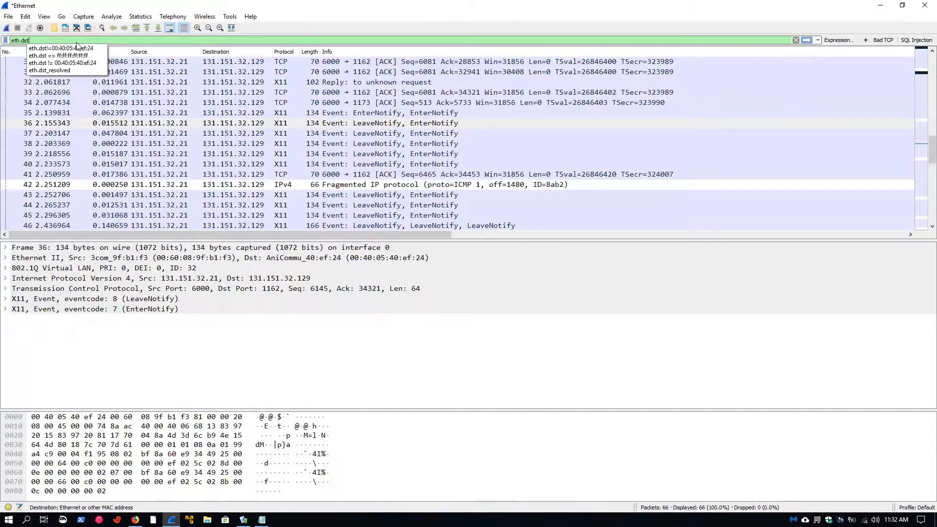
pyautogui.click(77, 48)
pyautogui.press('Return')
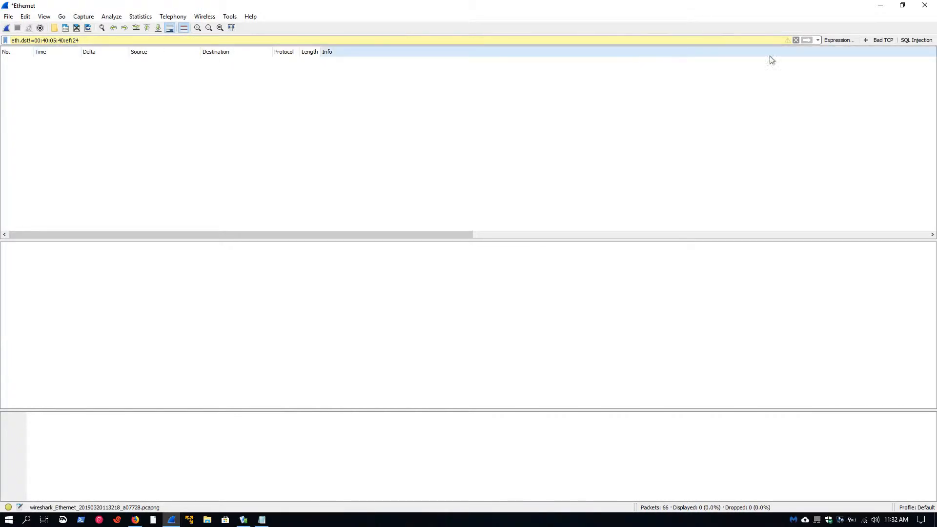
pyautogui.click(795, 40)
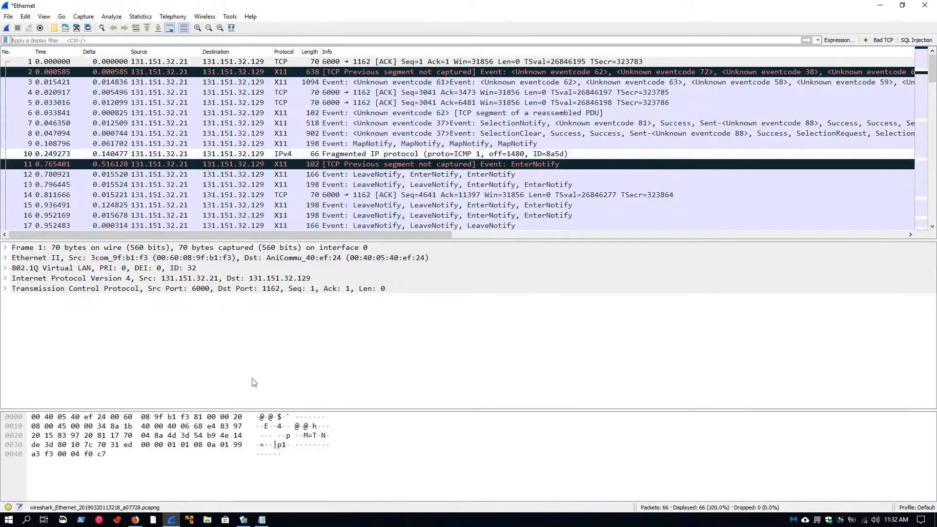
# - Delete the MAC destination filter rule in the EX2 web interface and start a new rule
pyautogui.click(135, 519)
pyautogui.click(25, 165)
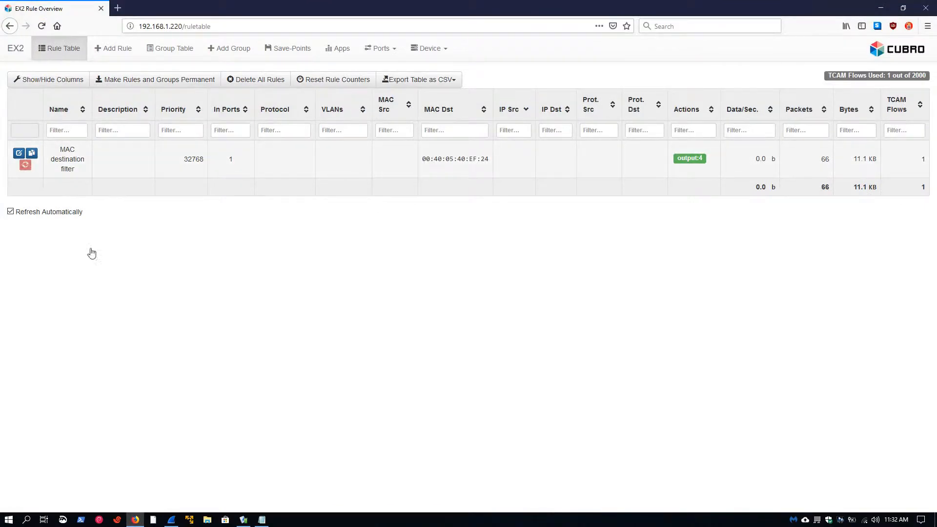
pyautogui.click(114, 48)
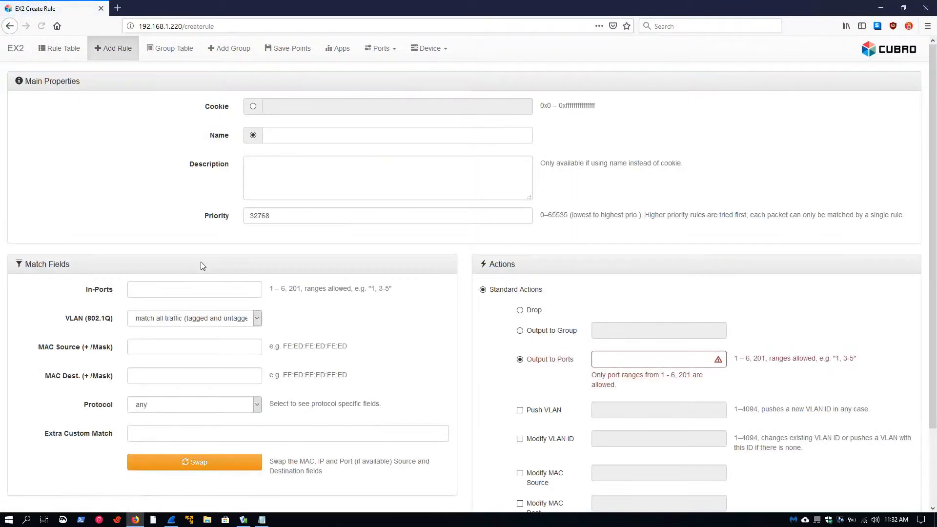
# - Set the new rule's MAC source to 00:60:08:9f:b1:f3, copied from mac.txt
pyautogui.click(244, 519)
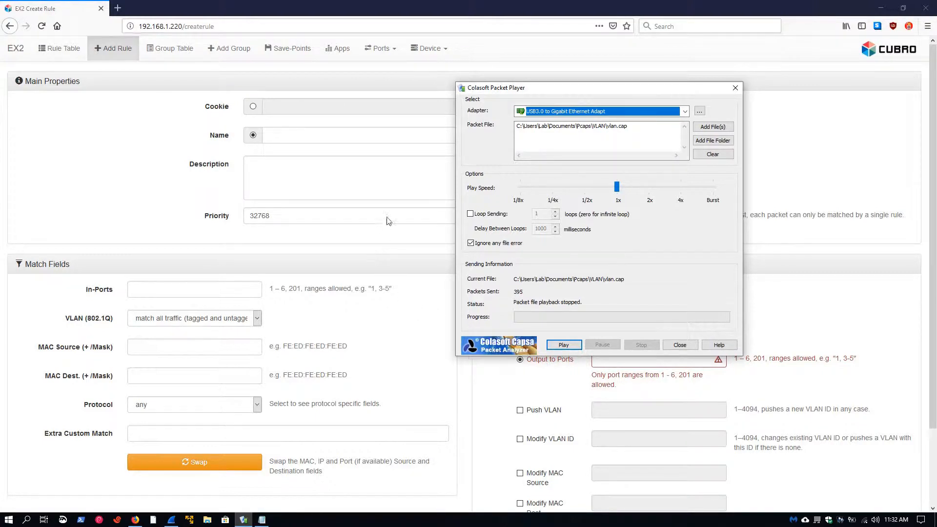
pyautogui.click(262, 519)
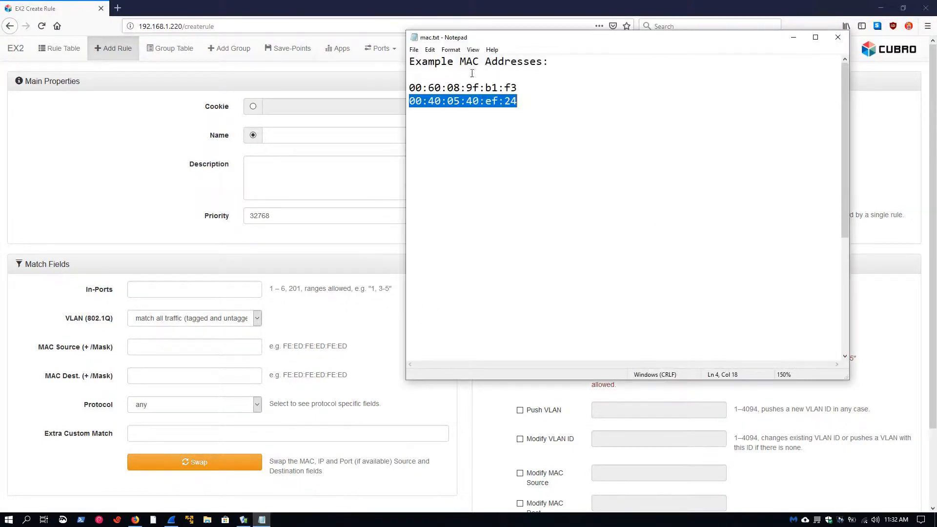
pyautogui.doubleClick(447, 89)
pyautogui.hotkey('ctrl', 'c')
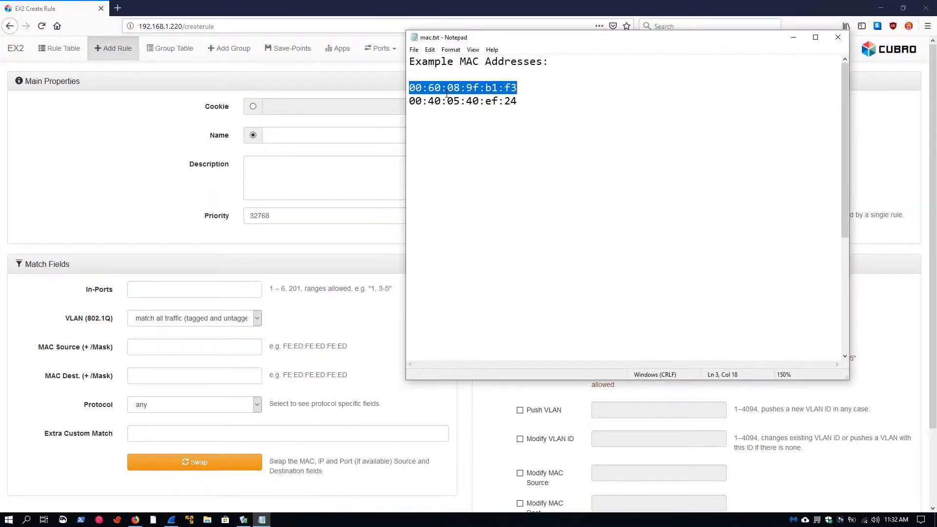
pyautogui.click(175, 347)
pyautogui.hotkey('ctrl', 'v')
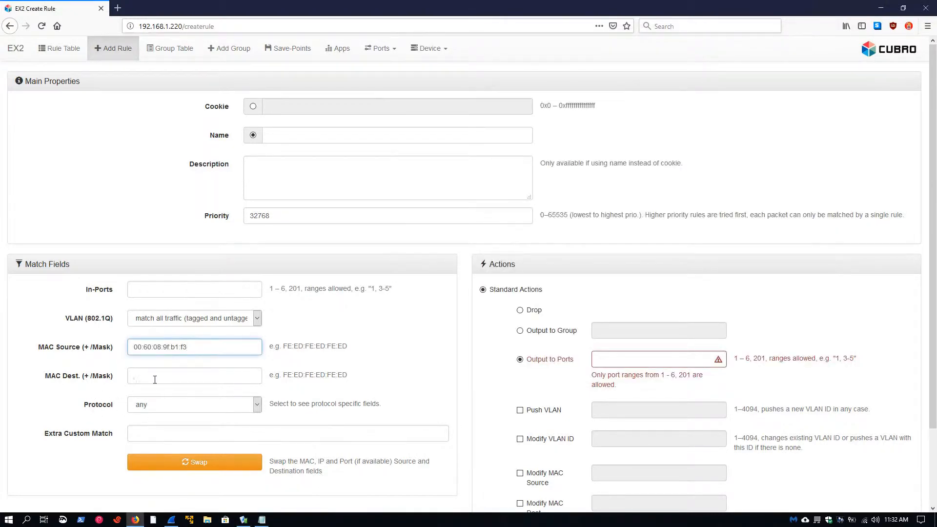
# - Set the rule's MAC destination to 00:40:05:40:ef:24, copied from mac.txt
pyautogui.click(154, 380)
pyautogui.click(262, 519)
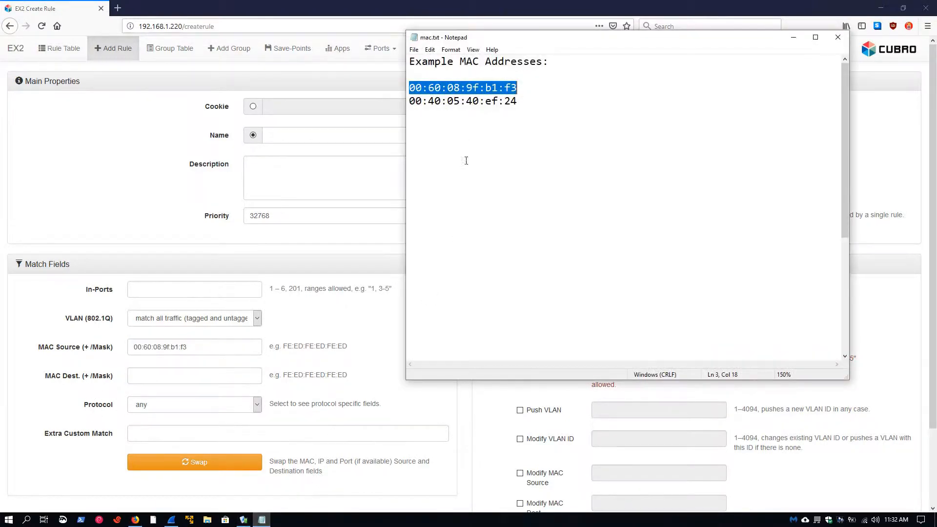
pyautogui.click(452, 121)
pyautogui.doubleClick(452, 101)
pyautogui.hotkey('ctrl', 'c')
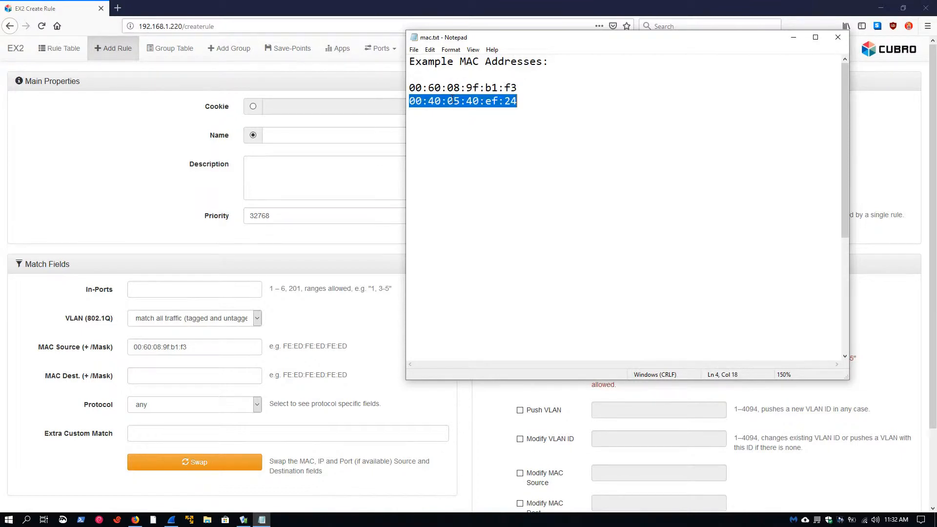
pyautogui.click(153, 371)
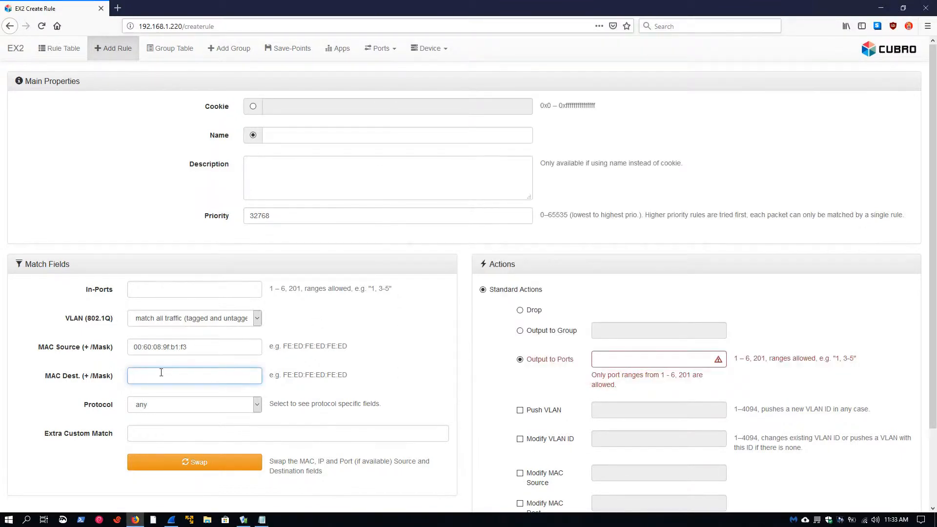
pyautogui.hotkey('ctrl', 'v')
# - Name the rule "MAC pair filter" and set its in-port to 1 and output port to 4
pyautogui.click(294, 136)
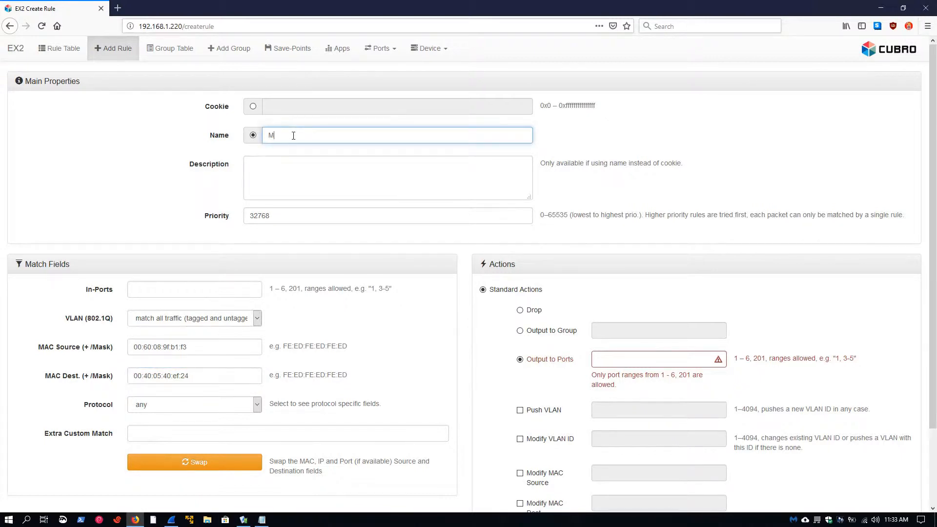
pyautogui.write('MAC pair filter')
pyautogui.click(158, 291)
pyautogui.write('1')
pyautogui.click(619, 361)
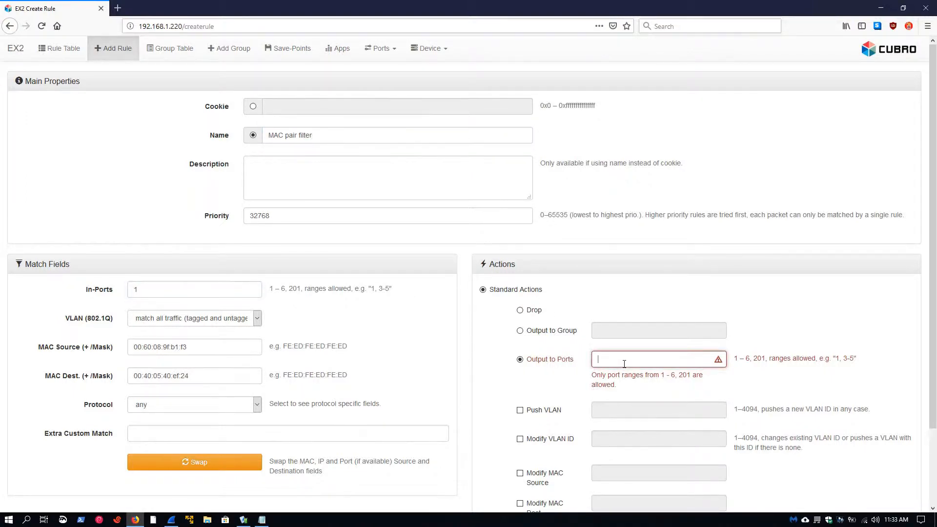
pyautogui.write('4')
# - Review the MAC pair filter rule's match fields and actions, and apply the rule
pyautogui.scroll(-2, 387, 293)
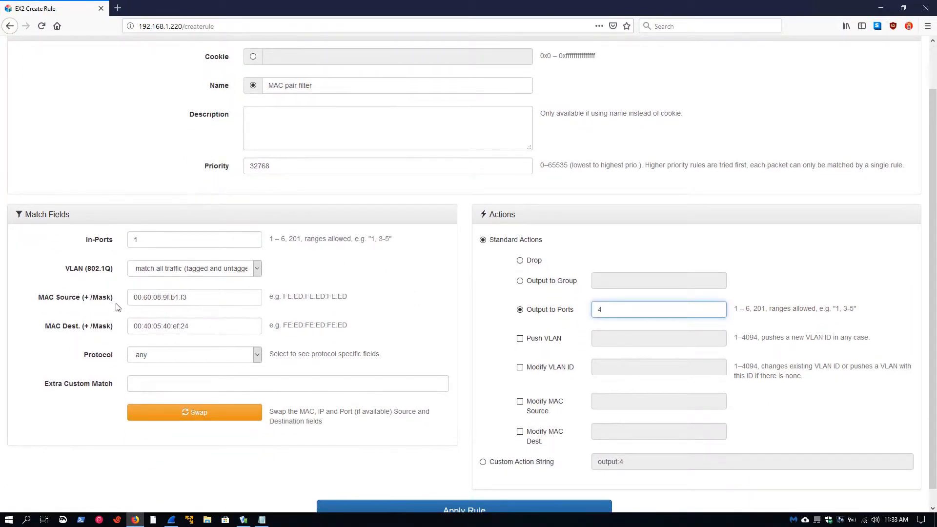
pyautogui.scroll(2, 128, 317)
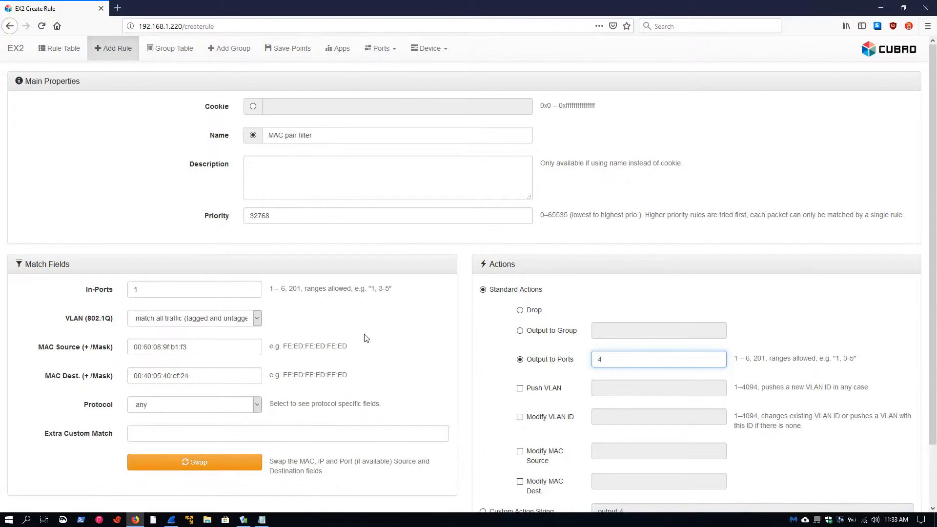
pyautogui.scroll(-3, 468, 464)
pyautogui.click(472, 496)
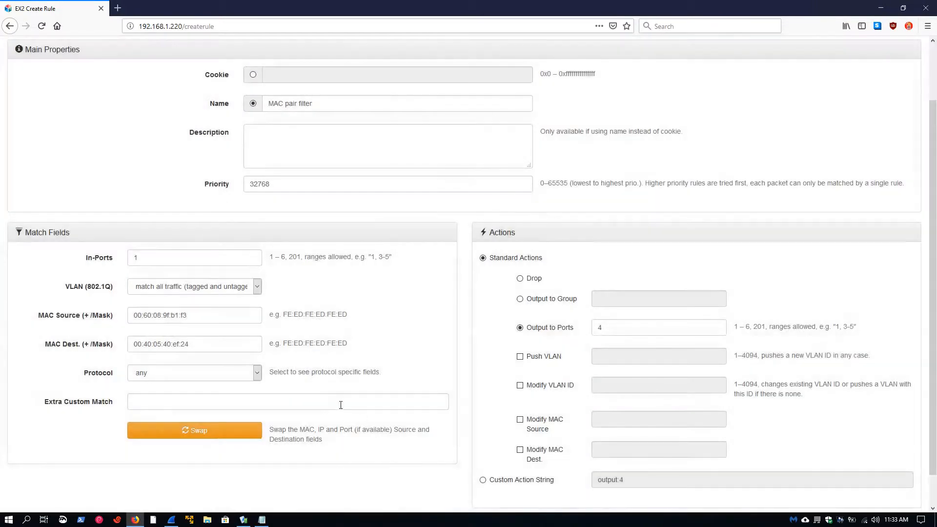
# - Replace the MAC source with 00:40:05:40:ef:24, copied from the MAC destination, for a reverse-direction rule
pyautogui.scroll(-2, 194, 313)
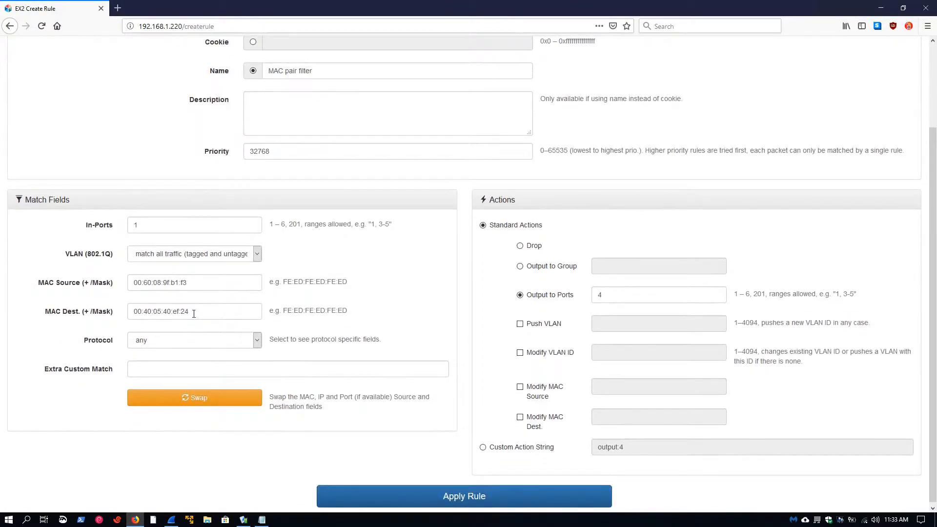
pyautogui.tripleClick(194, 314)
pyautogui.hotkey('ctrl', 'c')
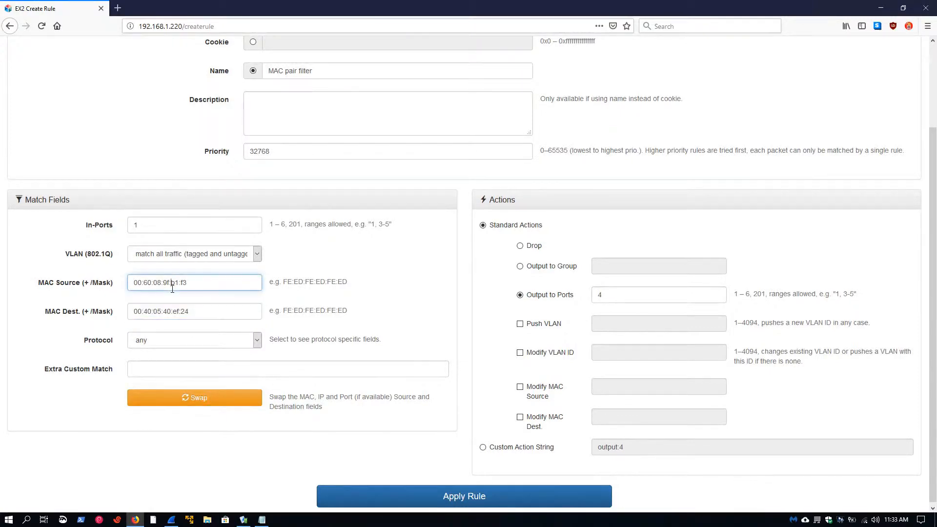
pyautogui.tripleClick(172, 288)
pyautogui.press('BackSpace')
pyautogui.hotkey('ctrl', 'v')
# - Replace the MAC destination with 00:60:08:9f:b1:f3, copied from mac.txt
pyautogui.click(261, 519)
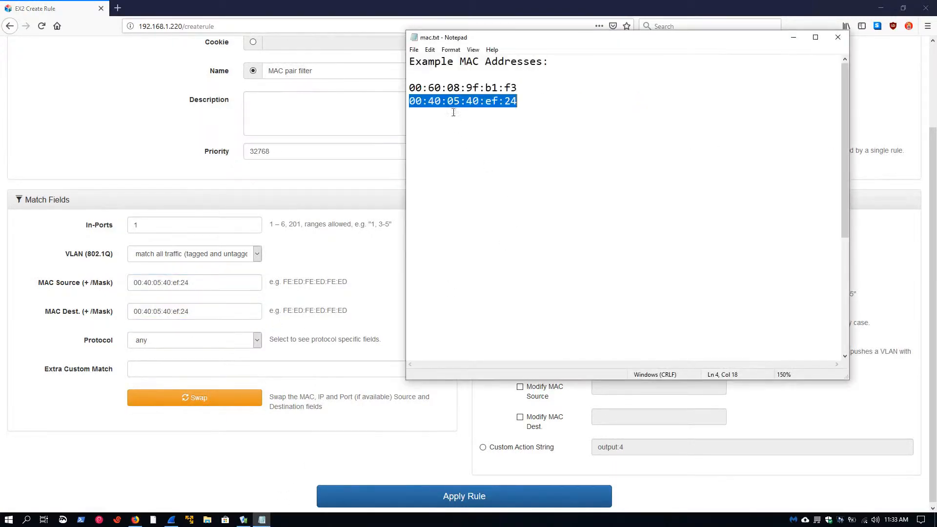
pyautogui.doubleClick(451, 87)
pyautogui.hotkey('ctrl', 'c')
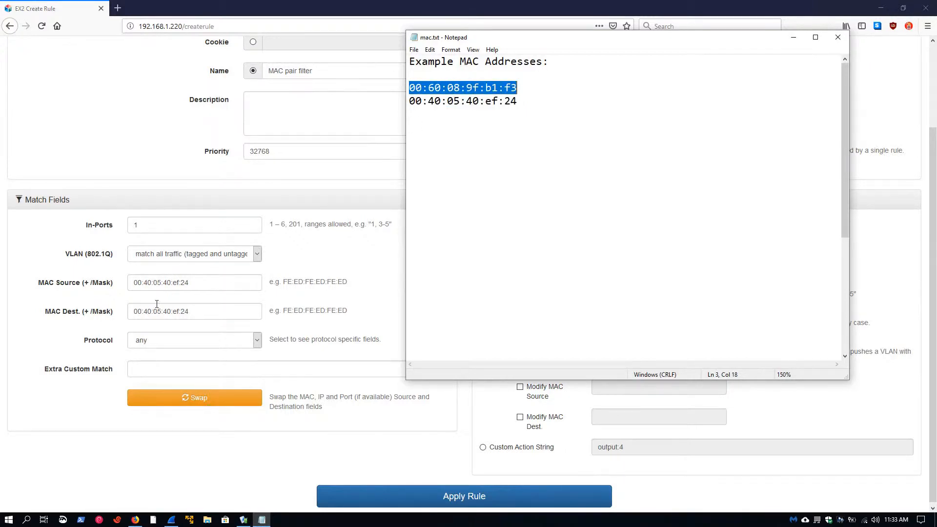
pyautogui.tripleClick(159, 305)
pyautogui.hotkey('ctrl', 'v')
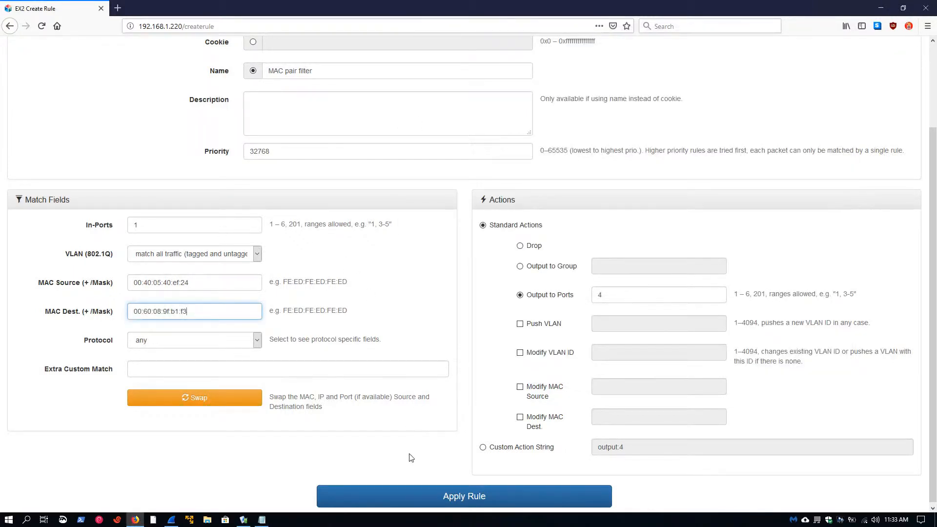
# - Apply the reverse-direction MAC pair filter rule and review both rules in the rule table, with a brief look at the Wireshark capture
pyautogui.click(443, 505)
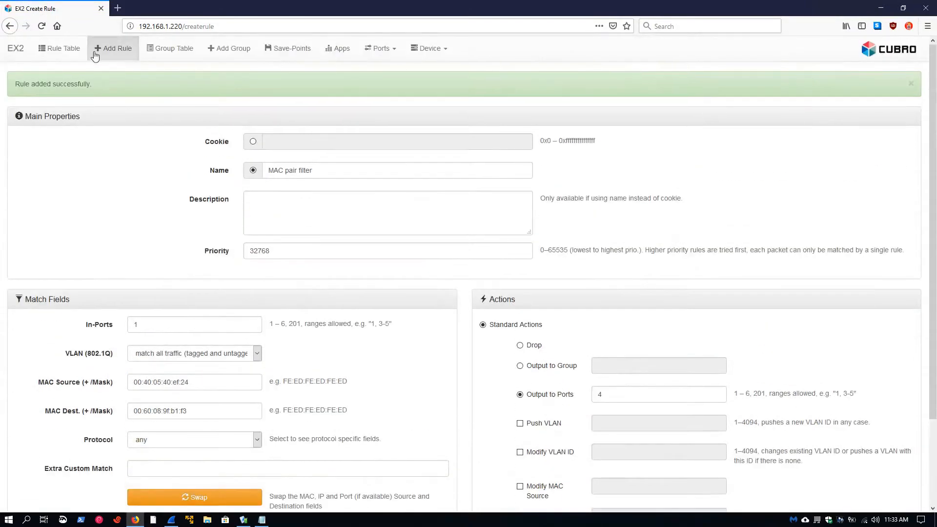
pyautogui.click(74, 50)
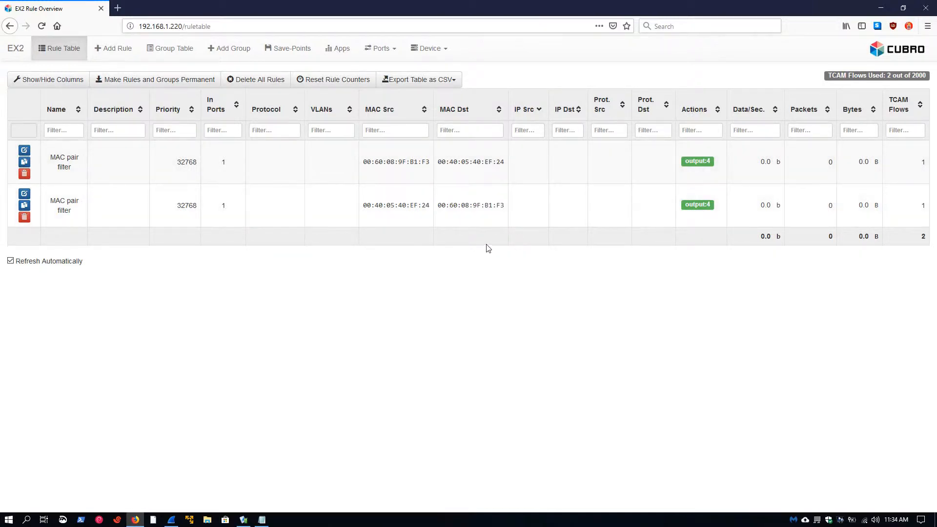
pyautogui.click(171, 521)
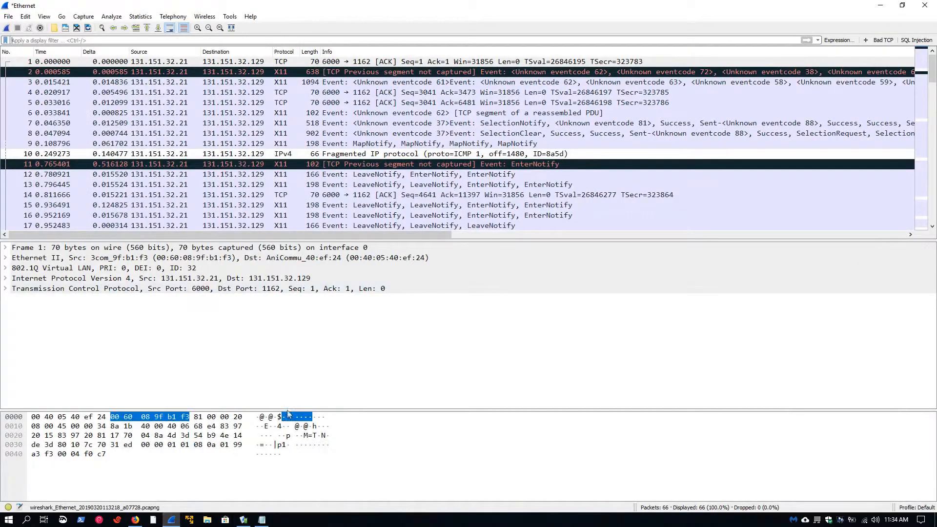
pyautogui.click(135, 520)
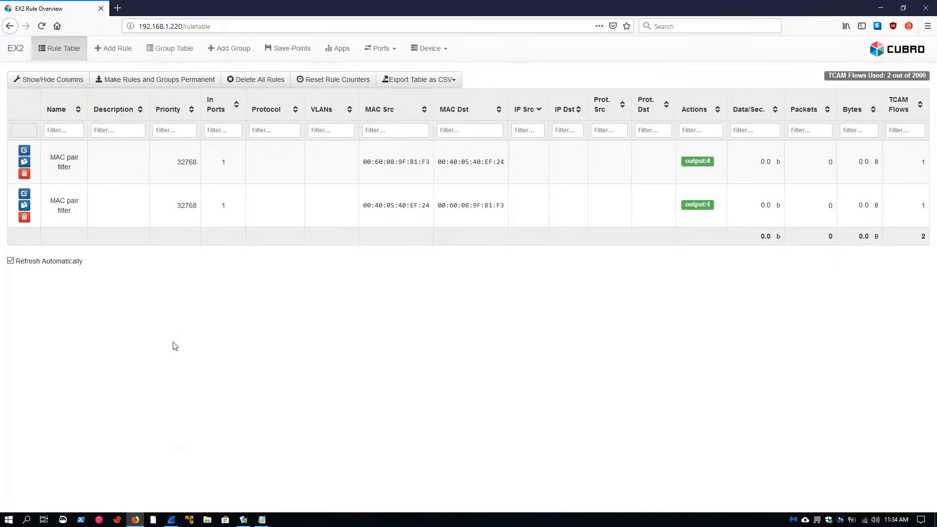
# - Delete both MAC pair filter rules from the rule table and start a new rule
pyautogui.click(23, 175)
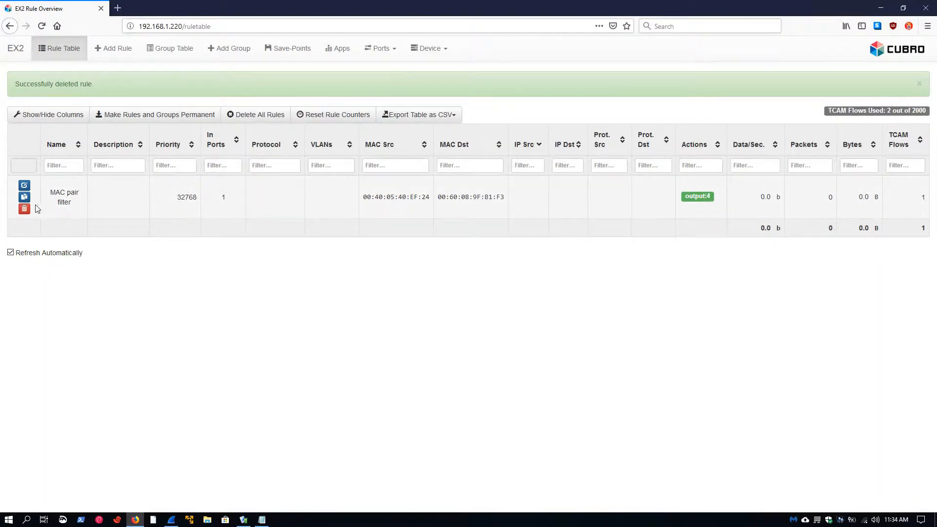
pyautogui.click(24, 208)
pyautogui.click(117, 48)
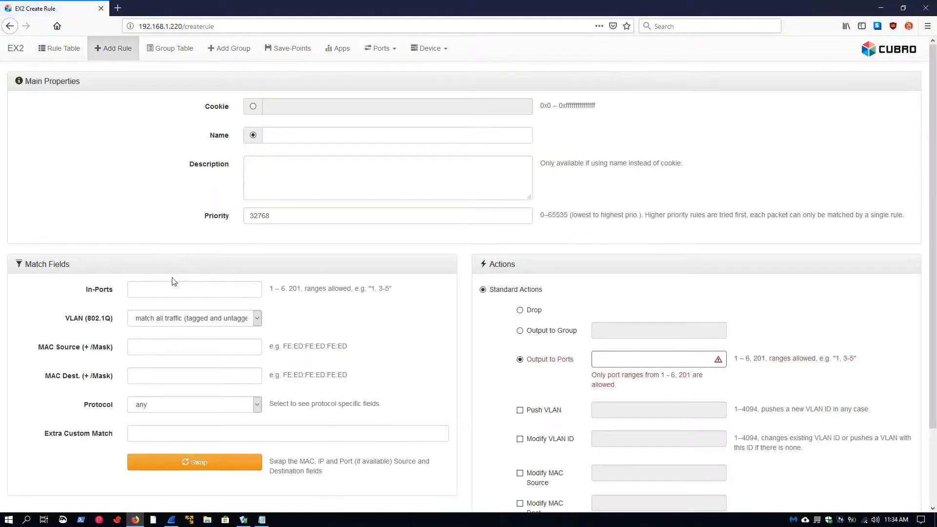
pyautogui.scroll(-3, 135, 324)
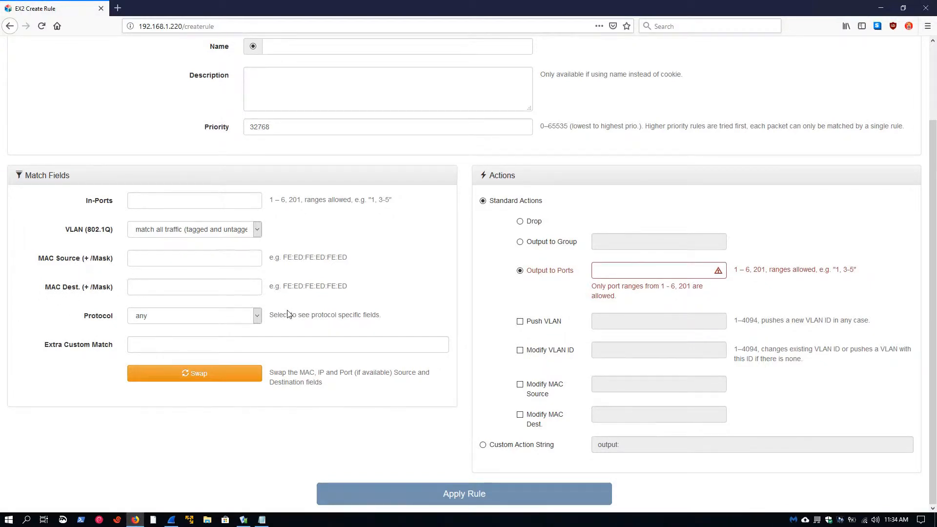
# - Look up the mask examples in mac.txt and enter 00:60:08:9f:b1:f3/ as the new rule's MAC source
pyautogui.click(262, 519)
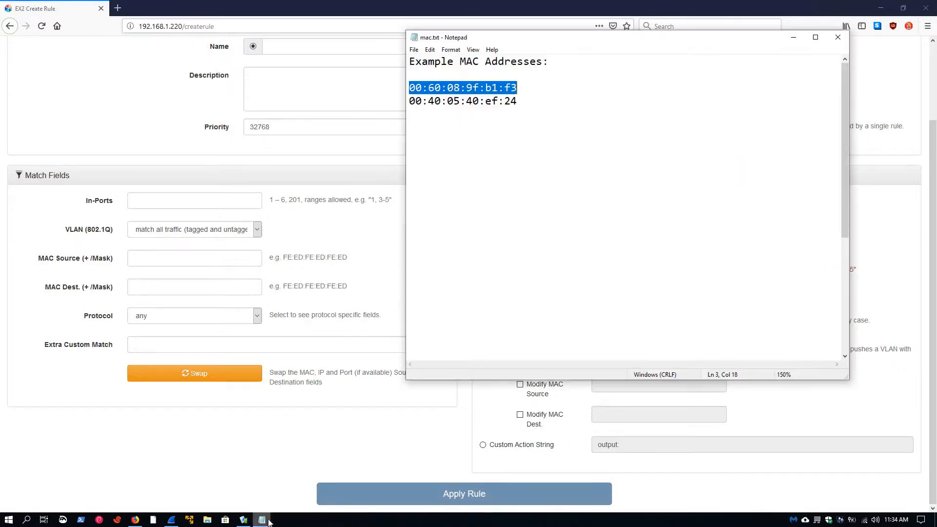
pyautogui.scroll(-4, 633, 176)
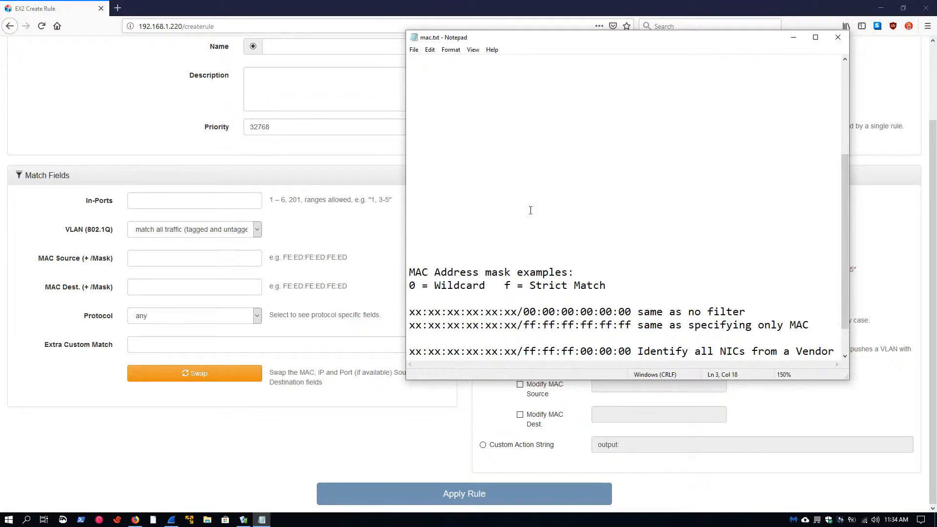
pyautogui.click(152, 261)
pyautogui.write('00:60:08:9f:b1:f3/')
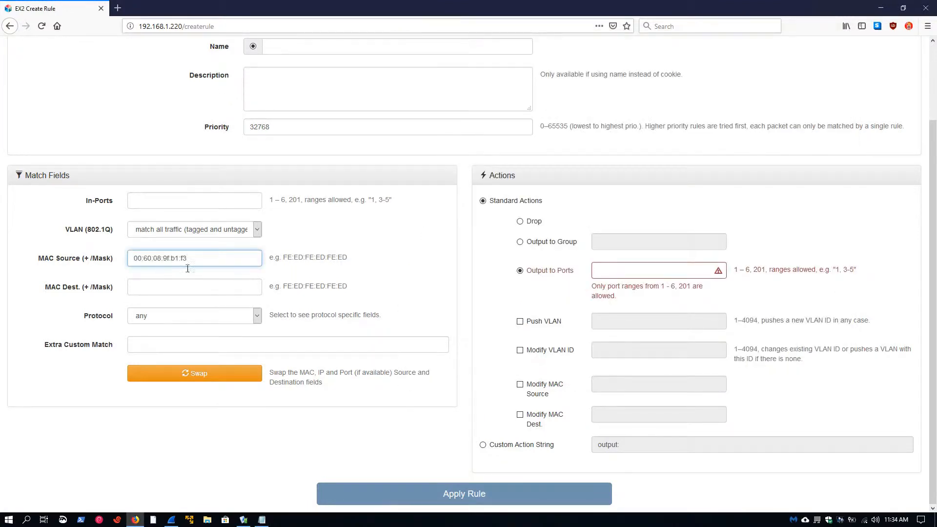
# - Examine the all-zero wildcard mask and the strict-match mask examples in mac.txt
pyautogui.click(262, 519)
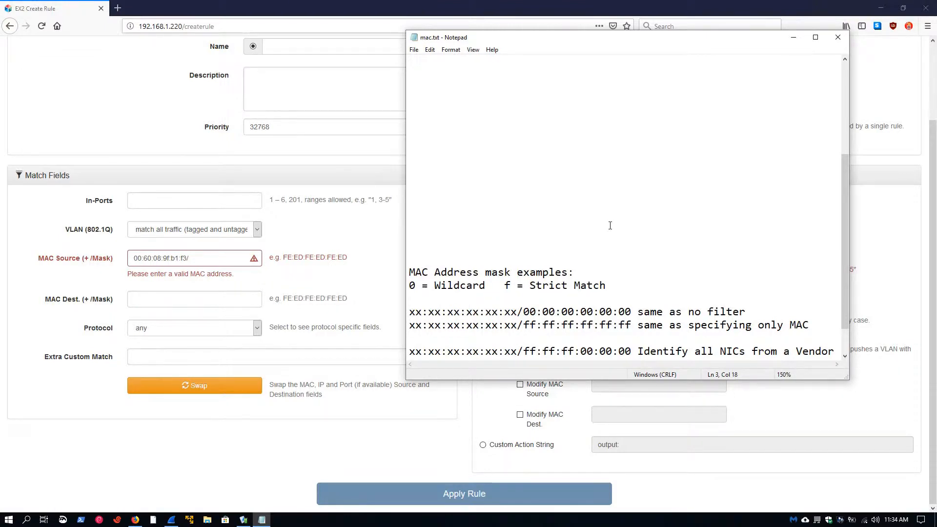
pyautogui.moveTo(410, 313); pyautogui.dragTo(632, 312)
pyautogui.click(526, 312)
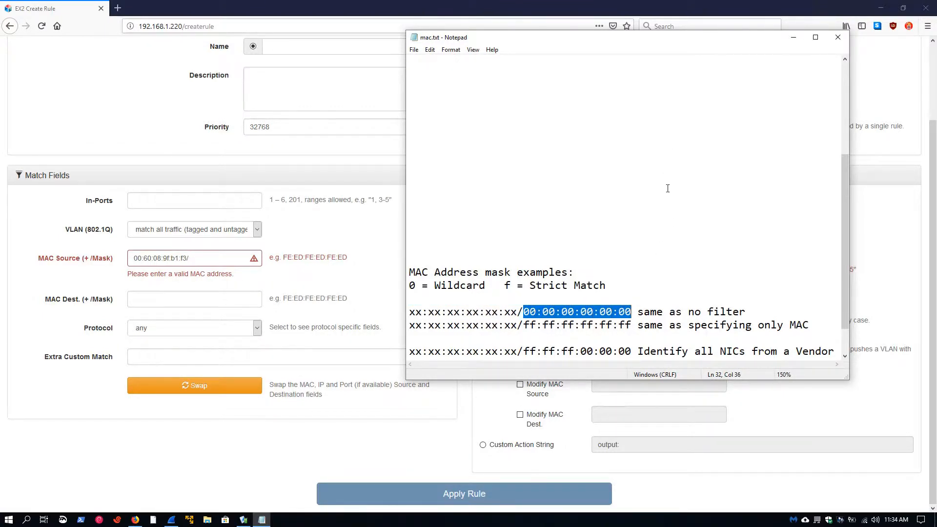
pyautogui.click(669, 289)
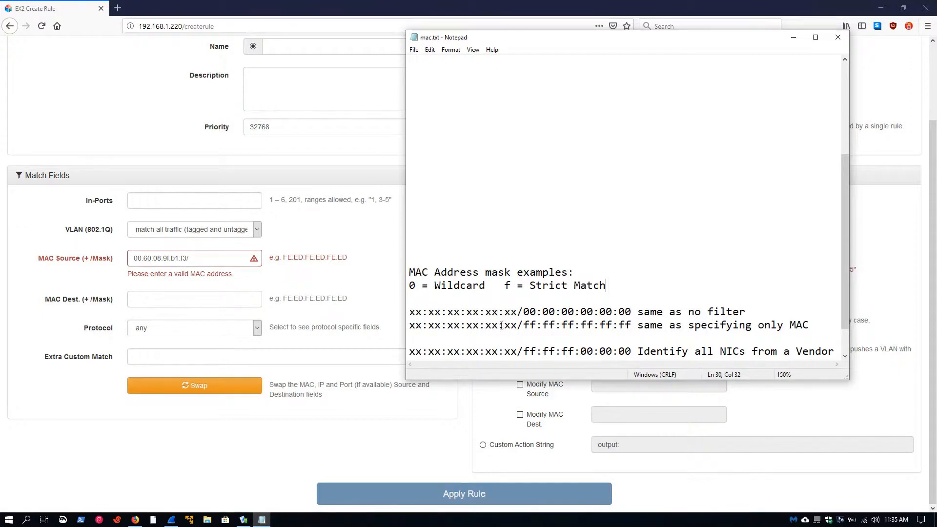
# - Remove the trailing slash from the MAC source and highlight its vendor portion, 00:60:08
pyautogui.click(219, 258)
pyautogui.click(261, 519)
pyautogui.click(225, 256)
pyautogui.press('BackSpace')
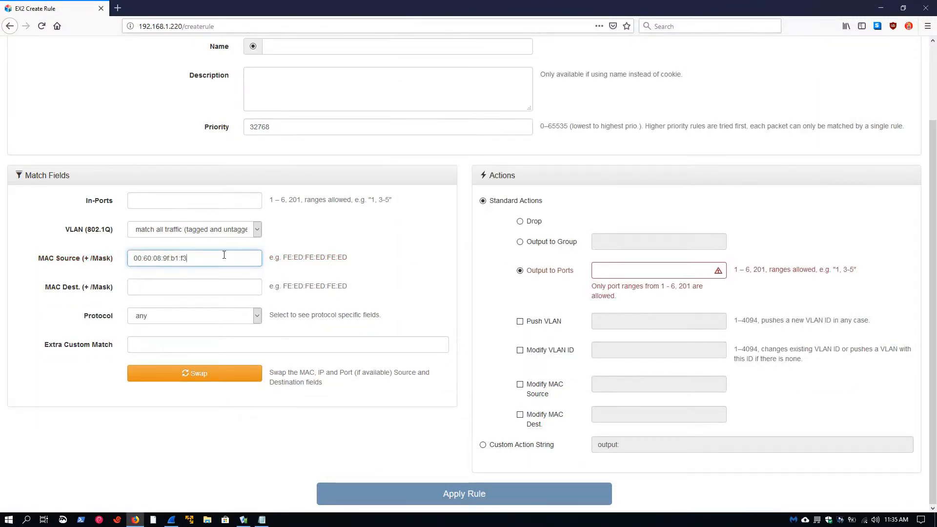
pyautogui.click(261, 519)
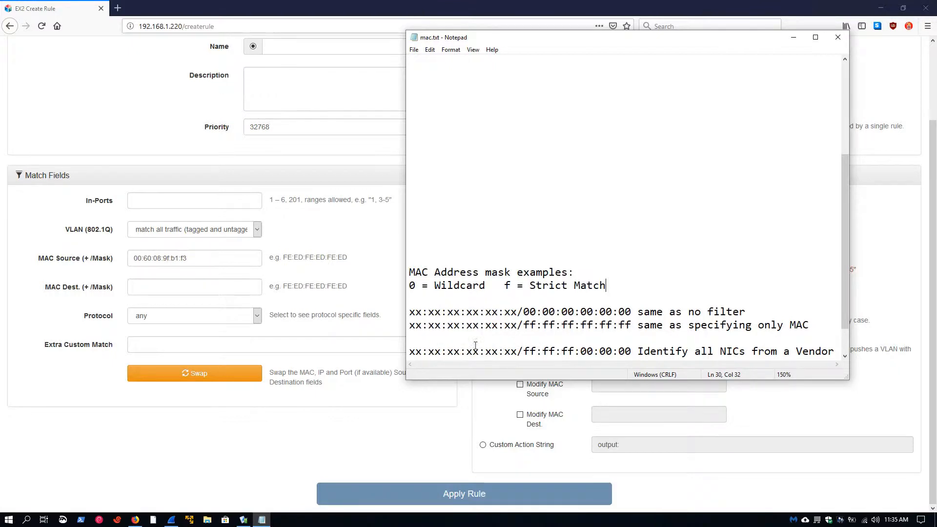
pyautogui.click(134, 259)
pyautogui.moveTo(133, 259); pyautogui.dragTo(161, 259)
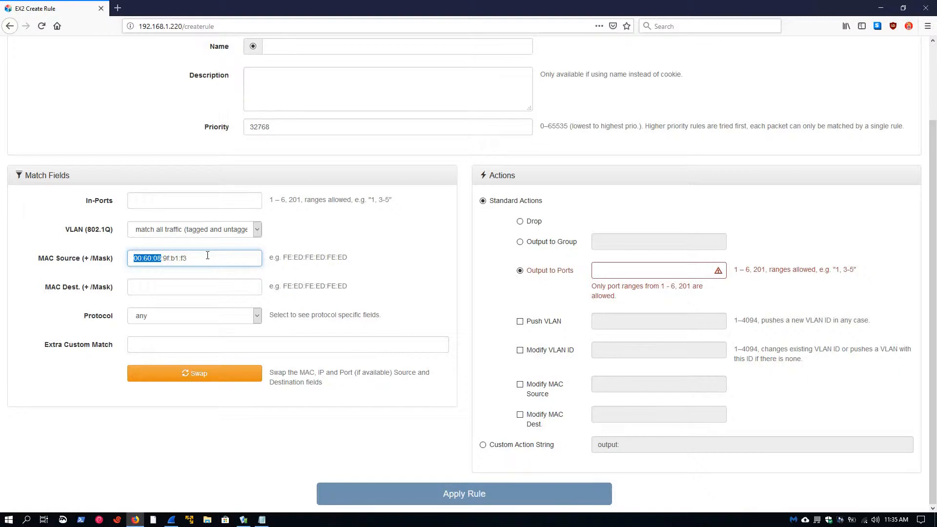
# - Append the vendor mask /ff:ff:ff:00:00:00, copied from mac.txt, to the MAC source
pyautogui.click(262, 519)
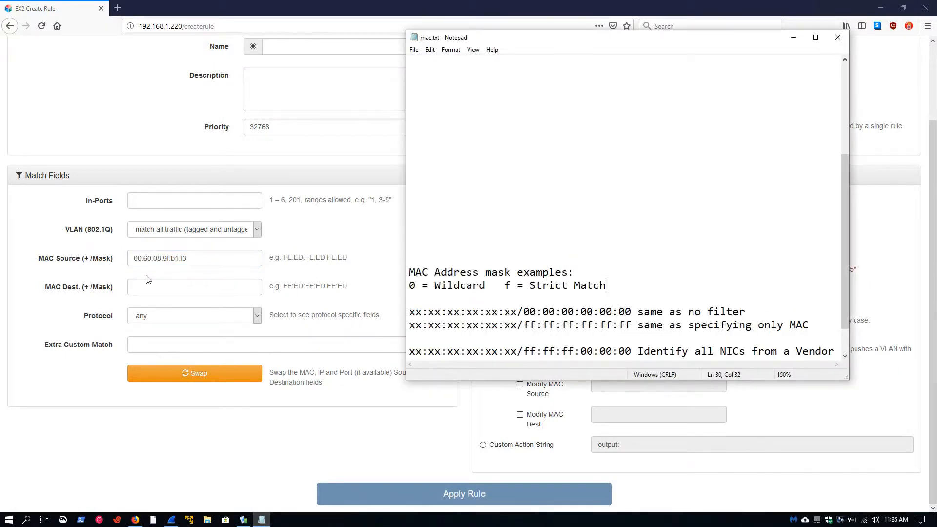
pyautogui.moveTo(521, 352); pyautogui.dragTo(628, 312)
pyautogui.hotkey('ctrl', 'c')
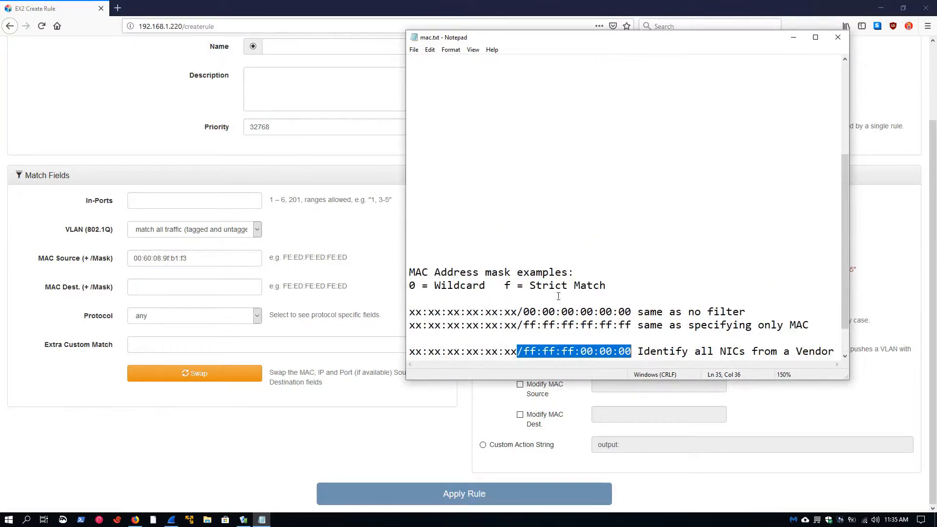
pyautogui.click(238, 258)
pyautogui.hotkey('ctrl', 'v')
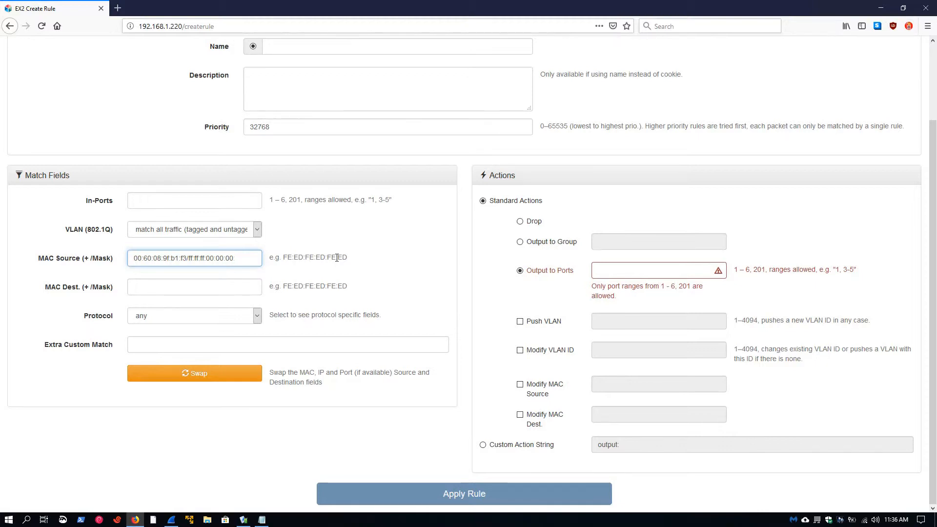
# - Set the rule's in-port to 1 and its output port to 4
pyautogui.click(172, 200)
pyautogui.write('1')
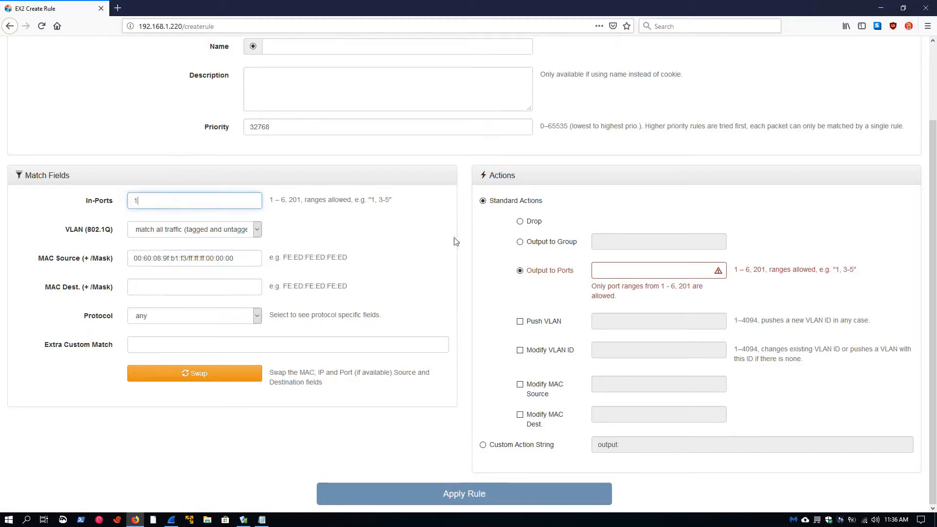
pyautogui.click(618, 275)
pyautogui.write('4')
# - Name the rule Vendor ID and apply it
pyautogui.scroll(3, 475, 317)
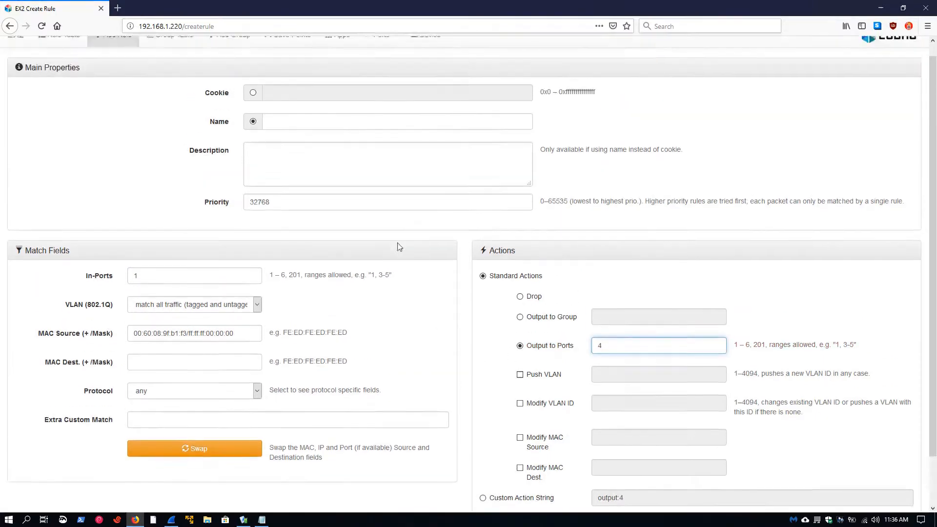
pyautogui.click(295, 140)
pyautogui.write('Ve')
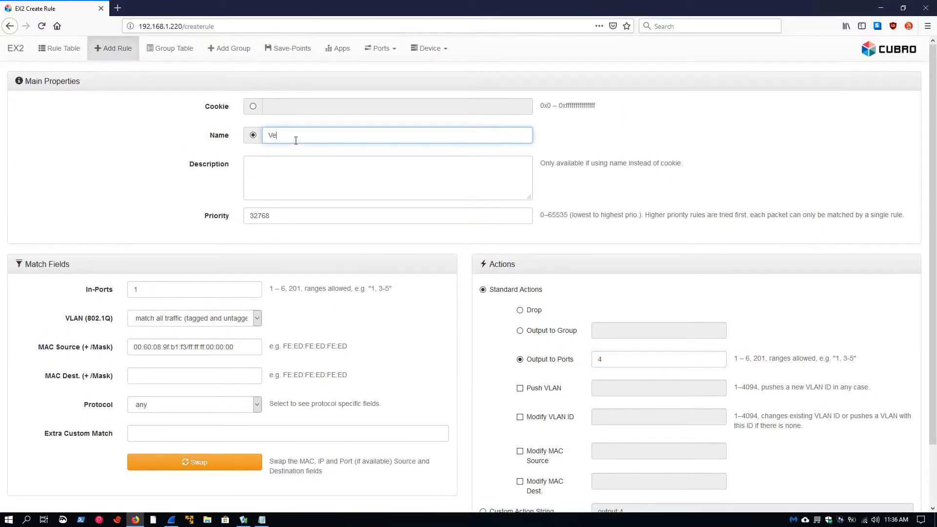
pyautogui.write('ndor ID')
pyautogui.scroll(-2, 349, 140)
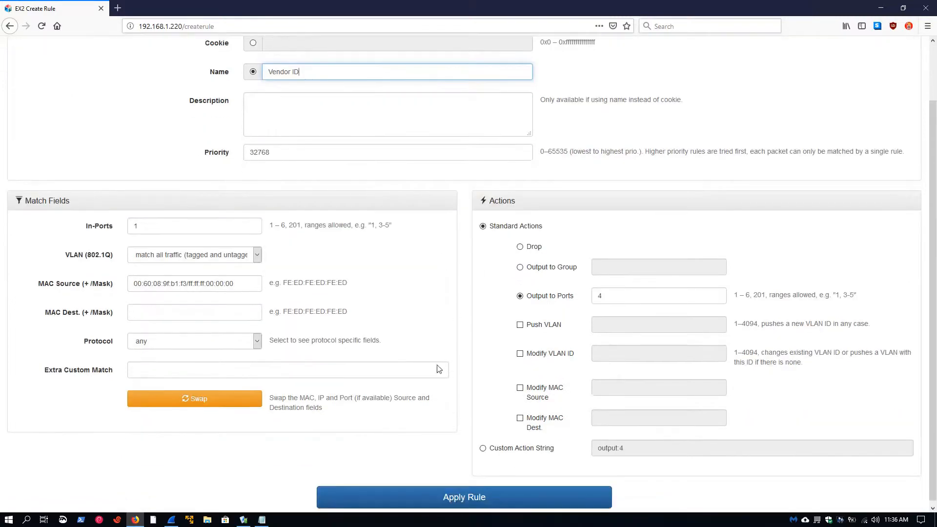
pyautogui.click(424, 490)
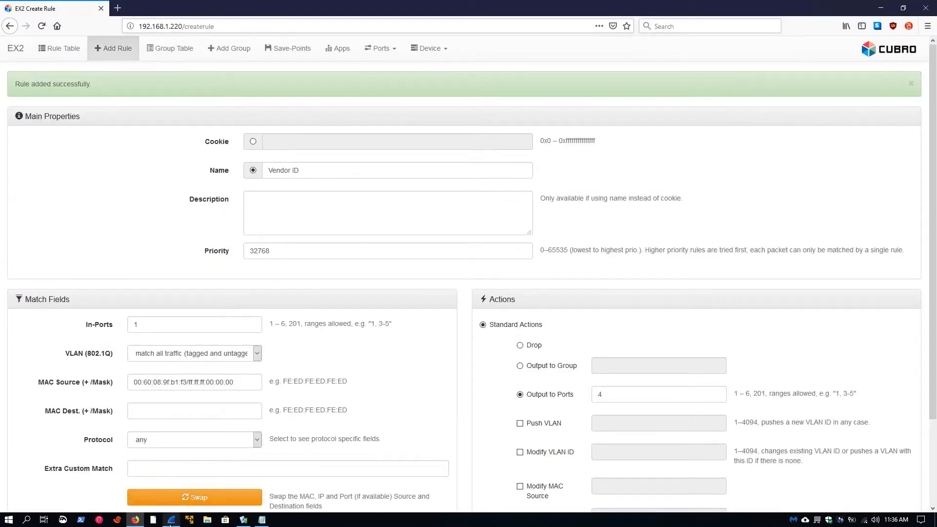
# - Start a new Wireshark capture without saving the old packets, replay vlan.cap in Colasoft Packet Player, and stop the capture
pyautogui.click(171, 524)
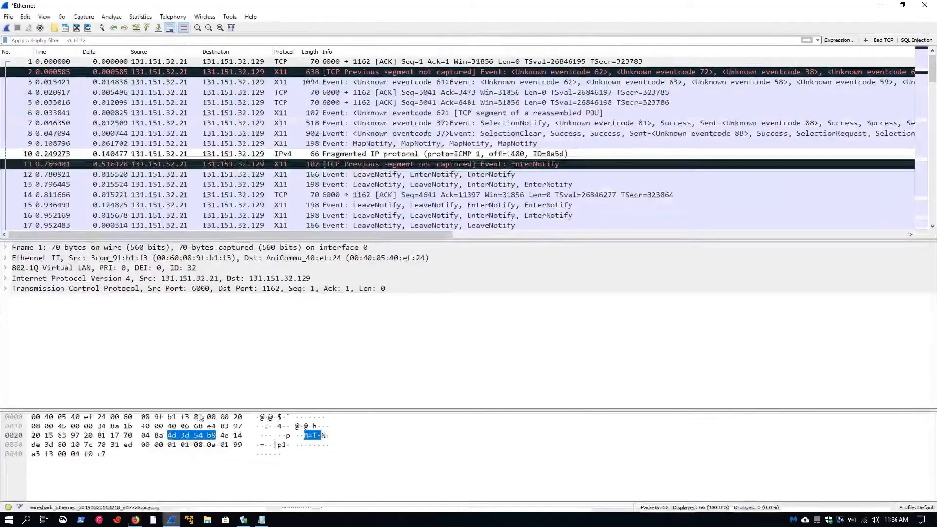
pyautogui.click(7, 28)
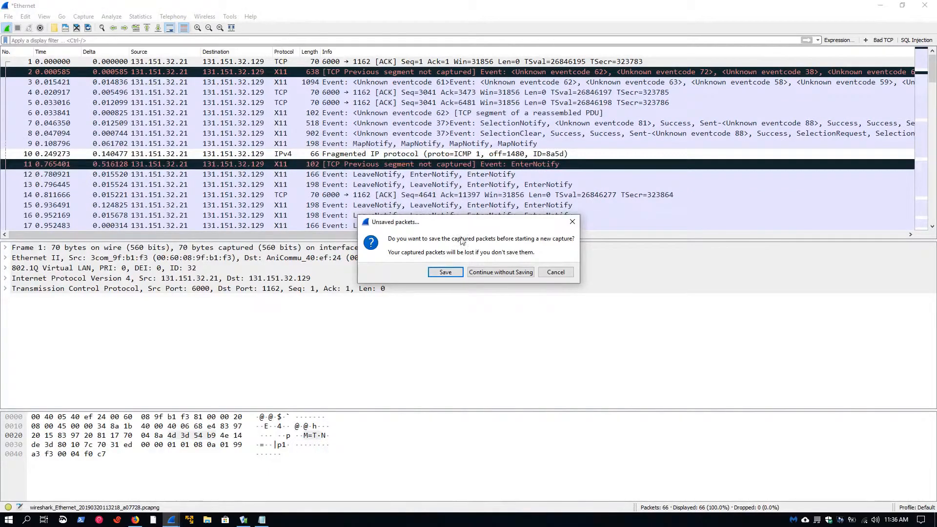
pyautogui.click(501, 272)
pyautogui.click(243, 519)
pyautogui.click(564, 344)
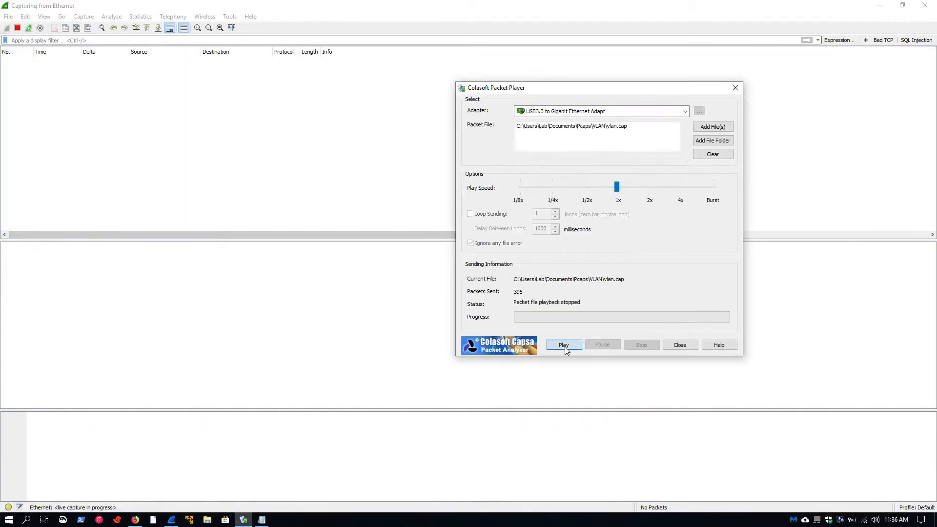
pyautogui.click(17, 29)
# - Examine the source MAC addresses of several captured packets, including the IPX General Query, against the vendor prefix
pyautogui.click(142, 69)
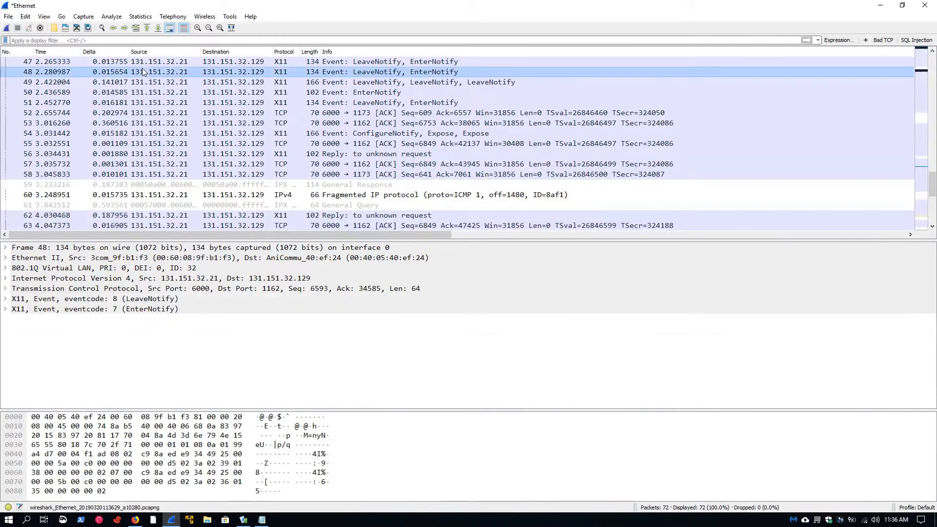
pyautogui.click(144, 91)
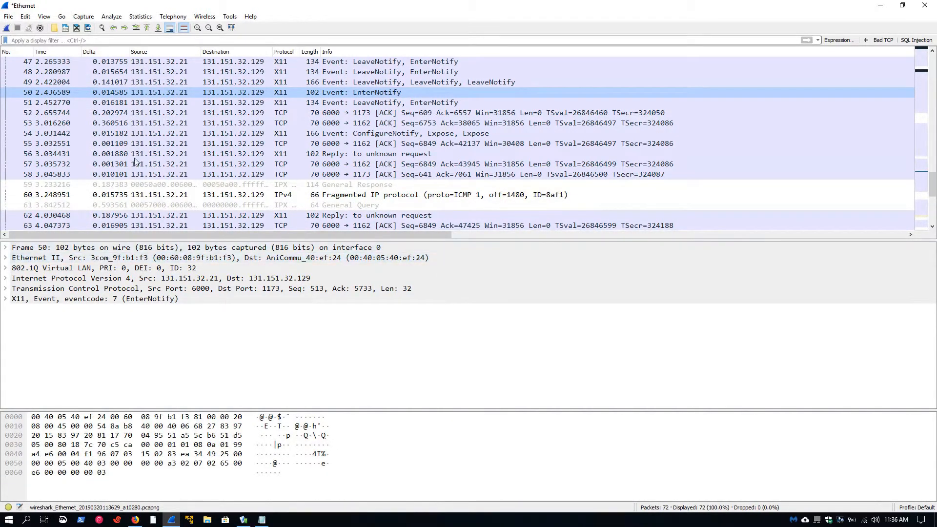
pyautogui.click(138, 114)
pyautogui.scroll(-1, 145, 146)
pyautogui.click(146, 144)
pyautogui.click(150, 174)
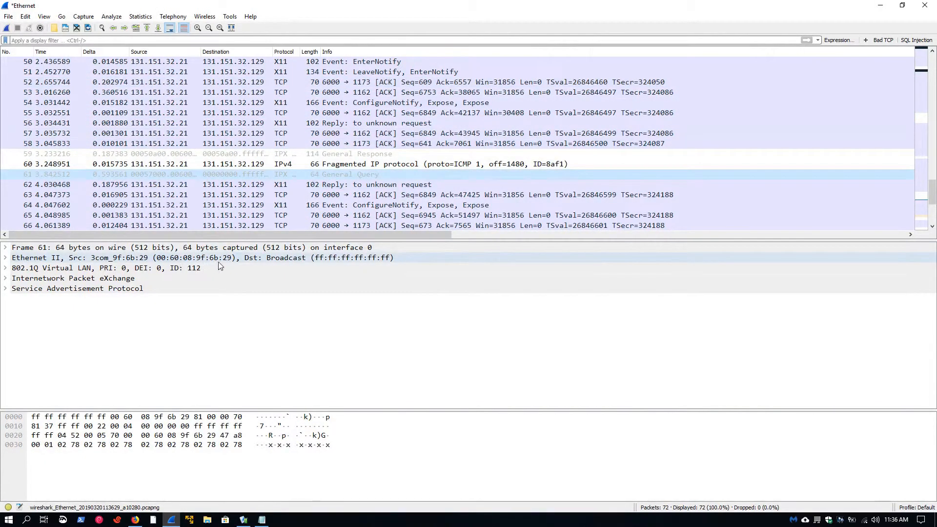
pyautogui.click(165, 113)
pyautogui.click(163, 144)
pyautogui.click(159, 174)
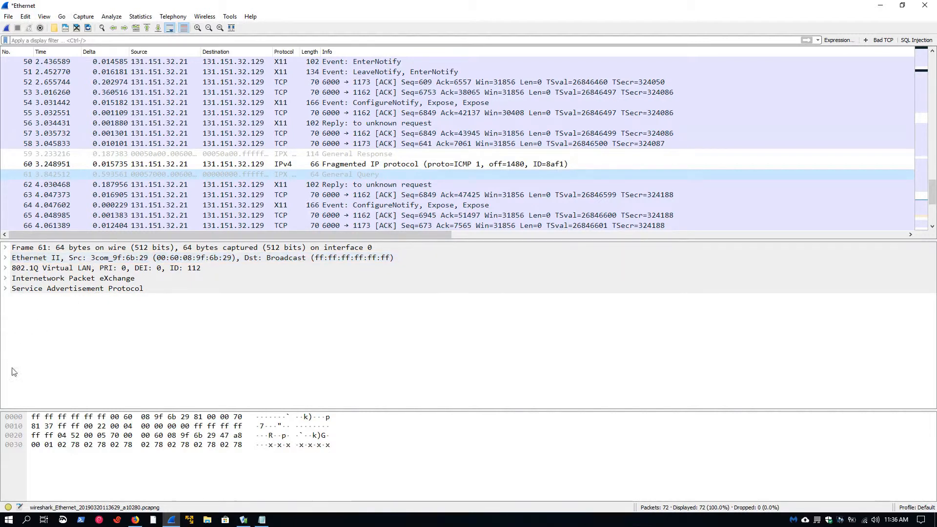
# - Return to the EX2 rule table in the browser, delete the Vendor ID rule, and start a new rule
pyautogui.click(136, 520)
pyautogui.click(59, 58)
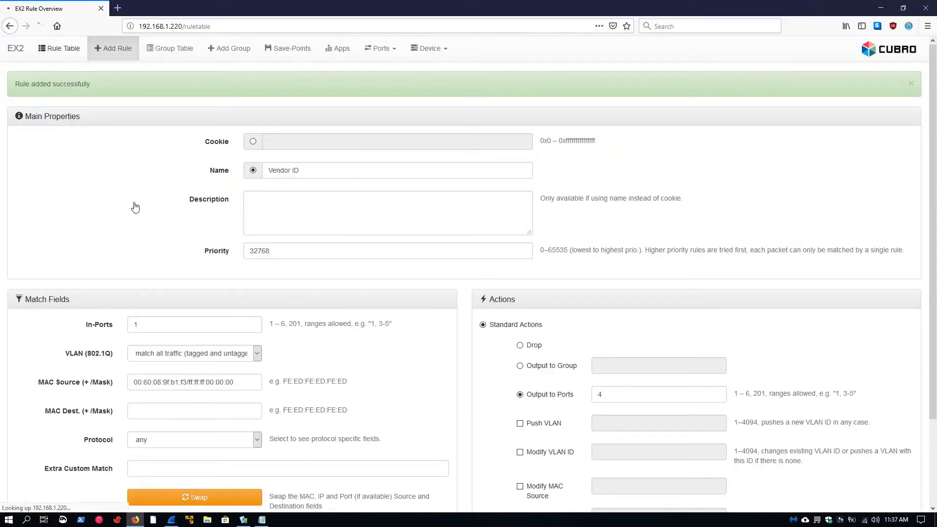
pyautogui.click(23, 175)
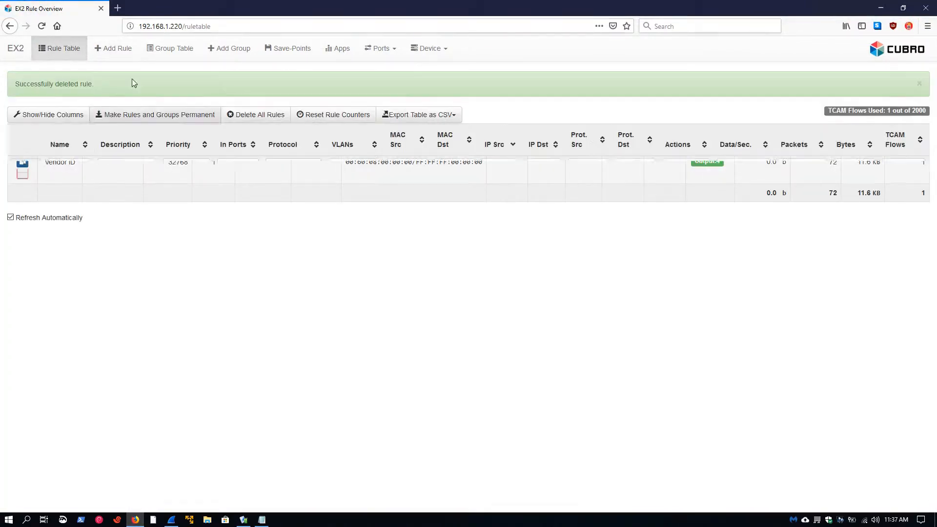
pyautogui.click(114, 49)
# - Examine the multicast and unicast mask examples in mac.txt, highlighting the multicast entry 01:00:00:00:00:00/01:00:00:00:00:00
pyautogui.click(262, 519)
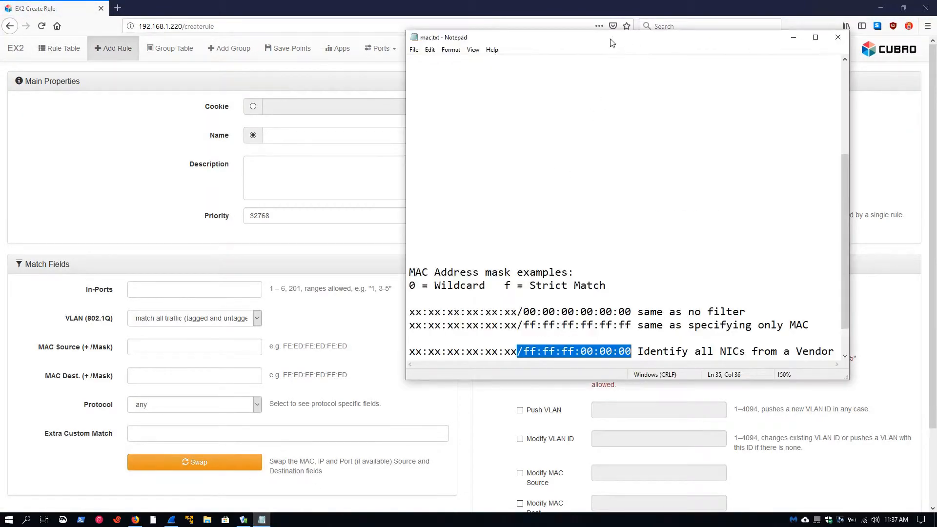
pyautogui.moveTo(588, 41); pyautogui.dragTo(396, 88)
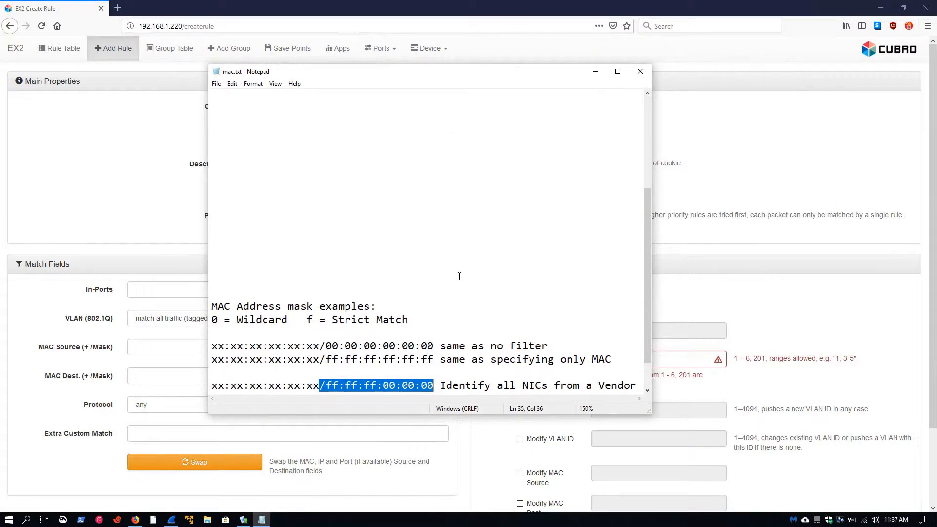
pyautogui.scroll(-1, 459, 276)
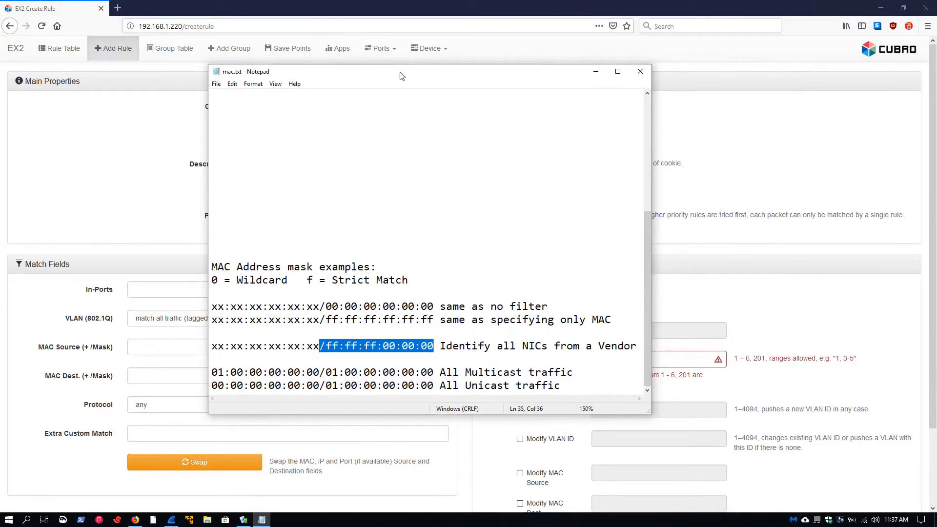
pyautogui.moveTo(340, 71); pyautogui.dragTo(514, 63)
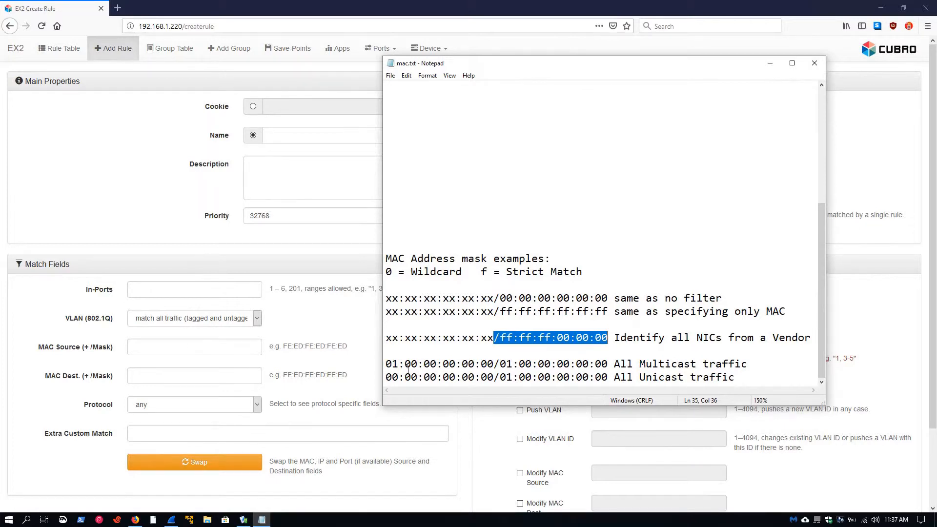
pyautogui.moveTo(387, 366); pyautogui.dragTo(609, 367)
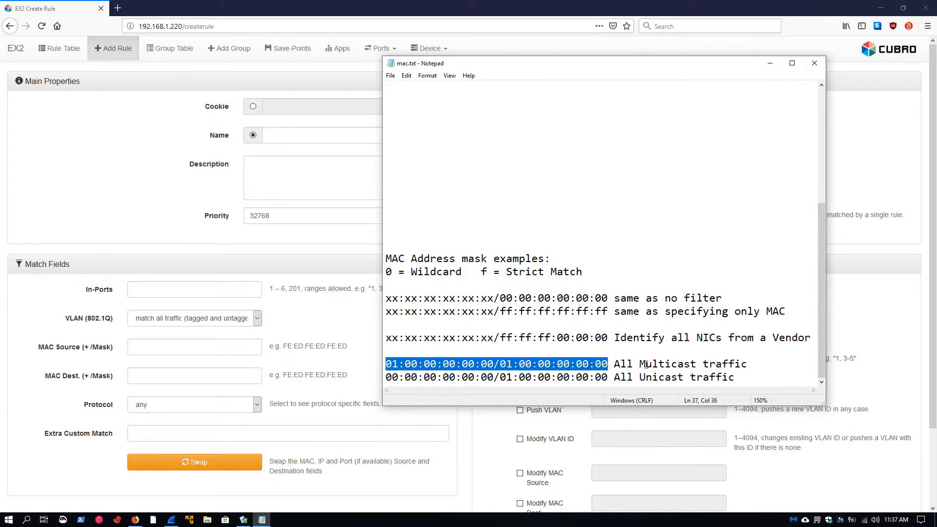
pyautogui.click(757, 364)
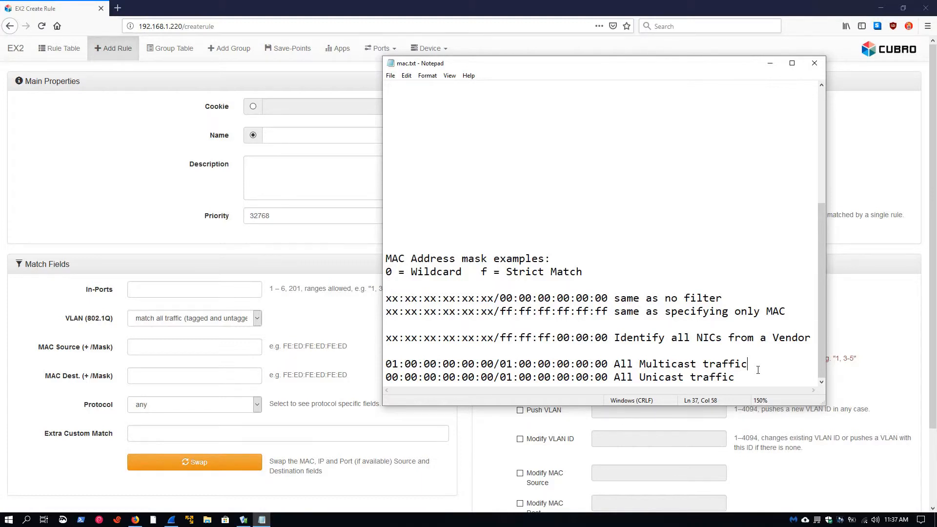
# - Copy the multicast entry 01:00:00:00:00:00/01:00:00:00:00:00 from mac.txt into the new rule's destination MAC field
pyautogui.moveTo(386, 363); pyautogui.dragTo(607, 363)
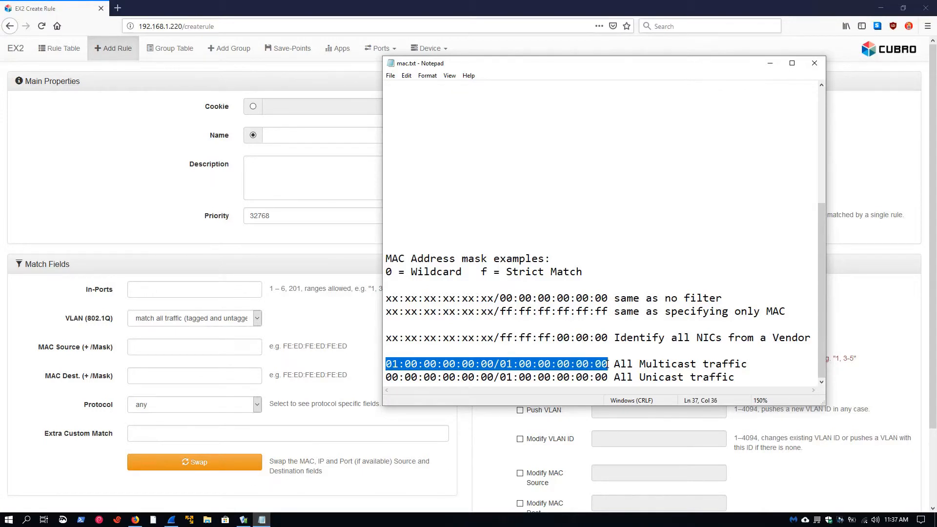
pyautogui.hotkey('ctrl', 'c')
pyautogui.click(161, 375)
pyautogui.hotkey('ctrl', 'v')
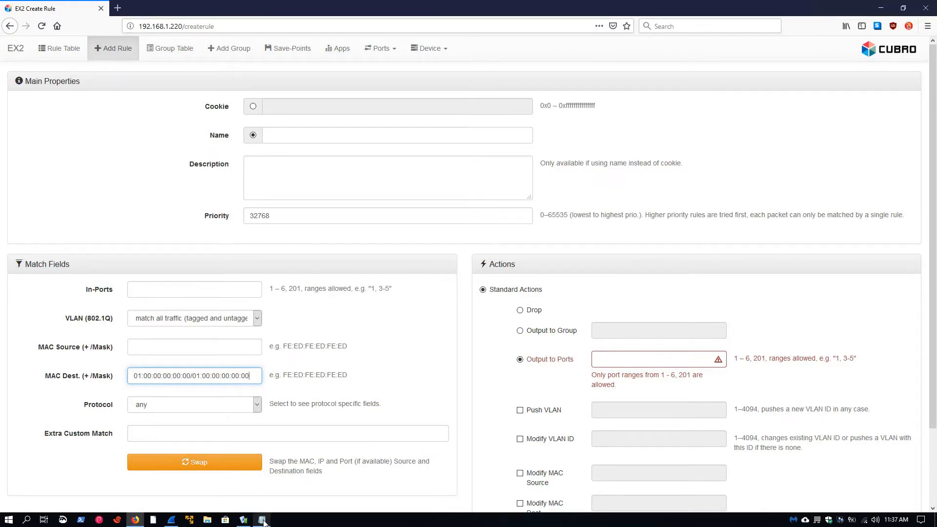
# - Consult the mask examples in mac.txt and change the rule's destination MAC to the unicast filter 00:00:00:00:00:00/01:00:00:00:00:00
pyautogui.moveTo(263, 522)
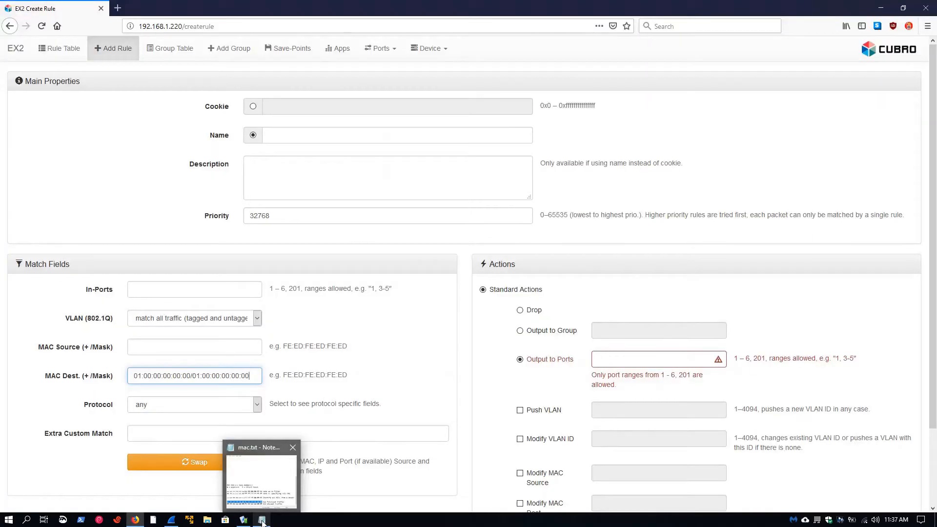
pyautogui.click(264, 521)
pyautogui.click(661, 279)
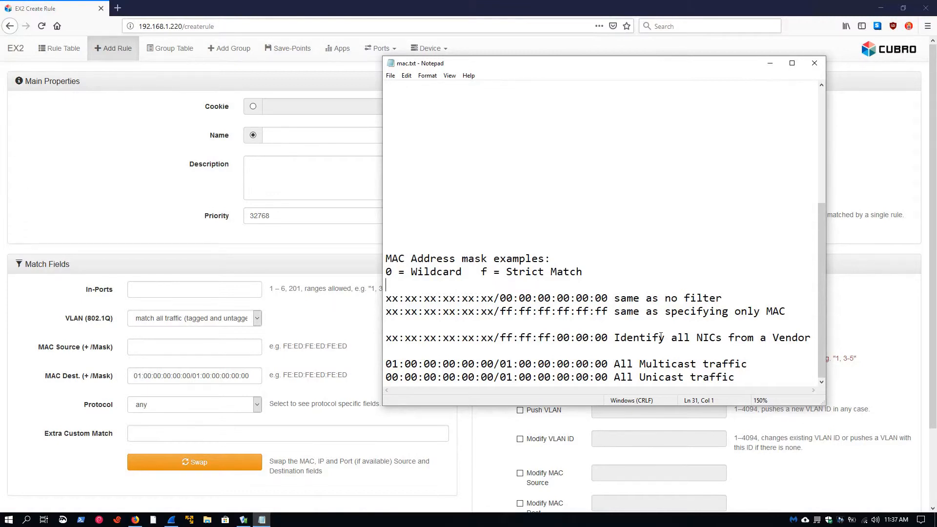
pyautogui.click(139, 376)
pyautogui.press('BackSpace')
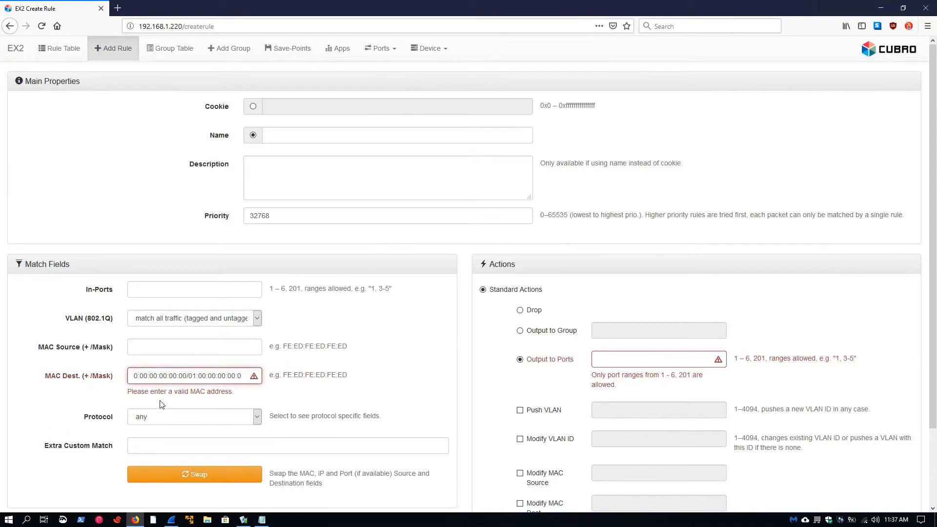
pyautogui.write('0')
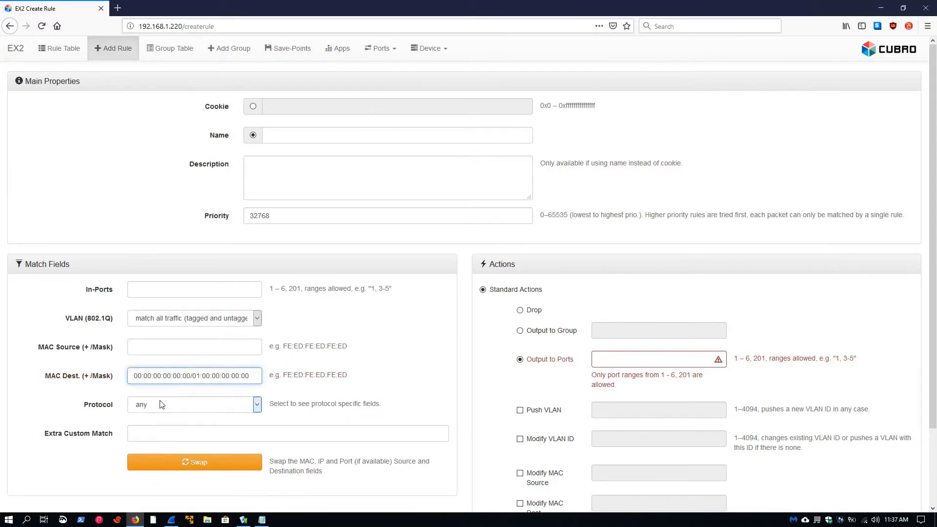
# - Compare the unicast and multicast mask entries in mac.txt, highlighting each address and mask pair
pyautogui.click(262, 519)
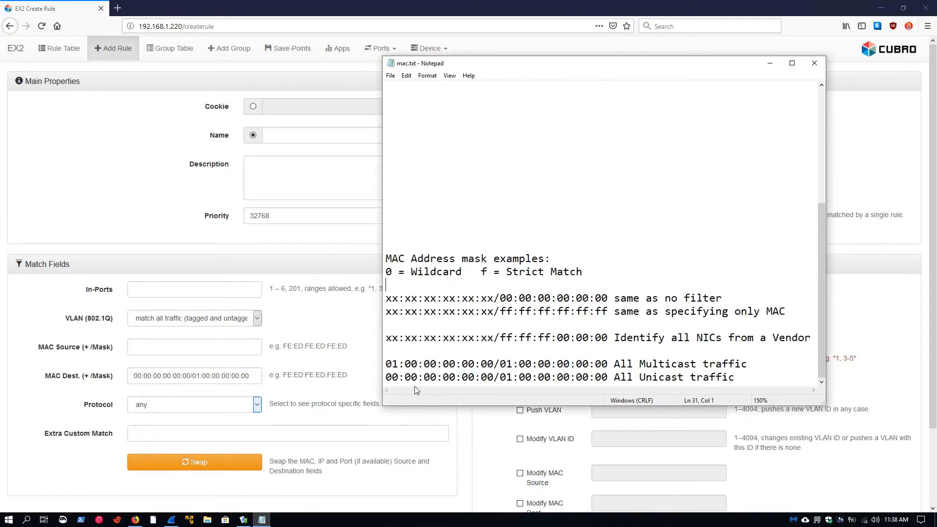
pyautogui.moveTo(386, 377); pyautogui.dragTo(607, 377)
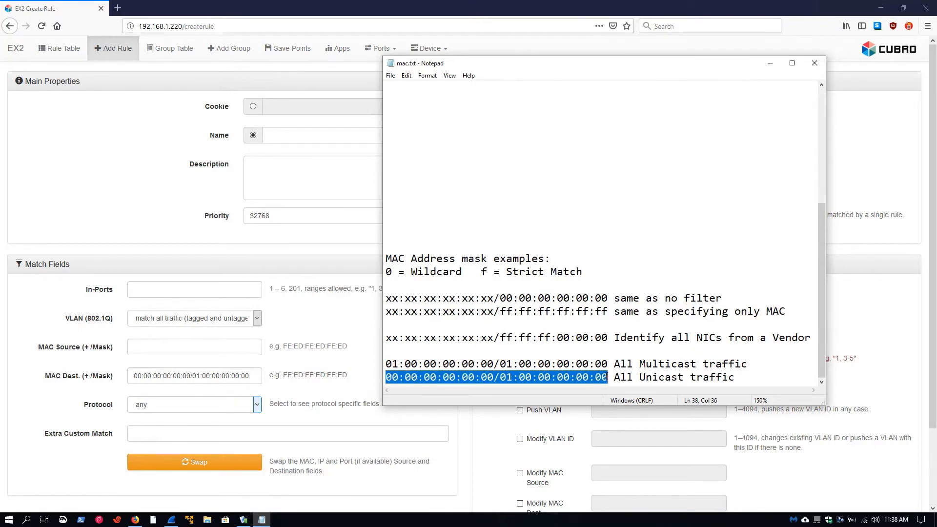
pyautogui.click(665, 377)
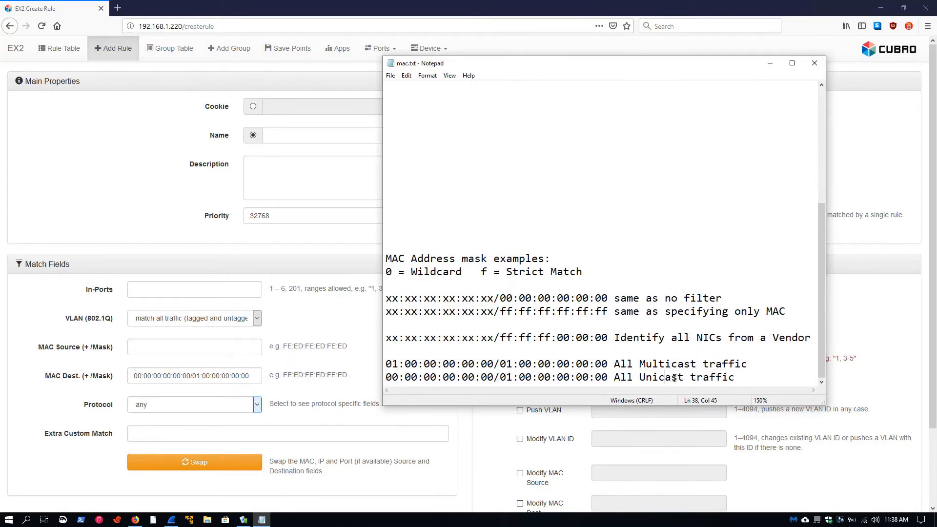
pyautogui.moveTo(639, 378); pyautogui.dragTo(677, 379)
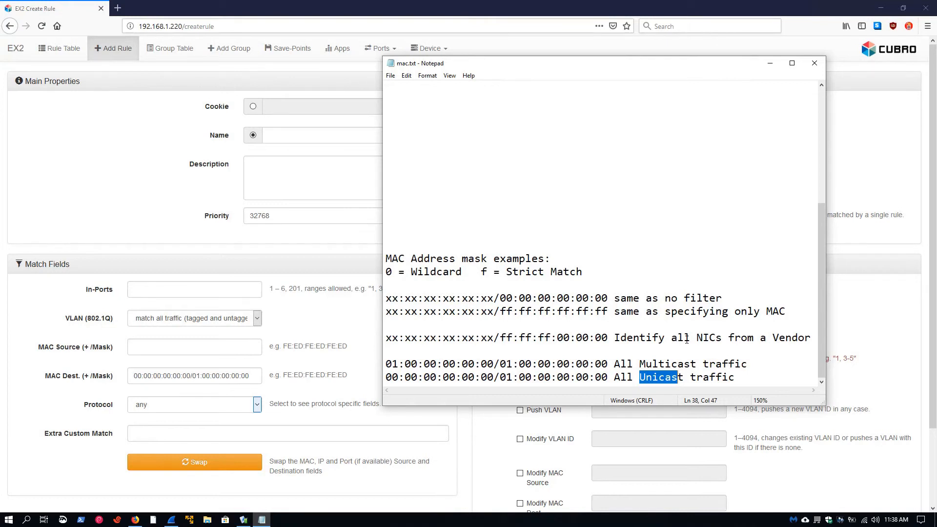
pyautogui.moveTo(385, 364); pyautogui.dragTo(609, 363)
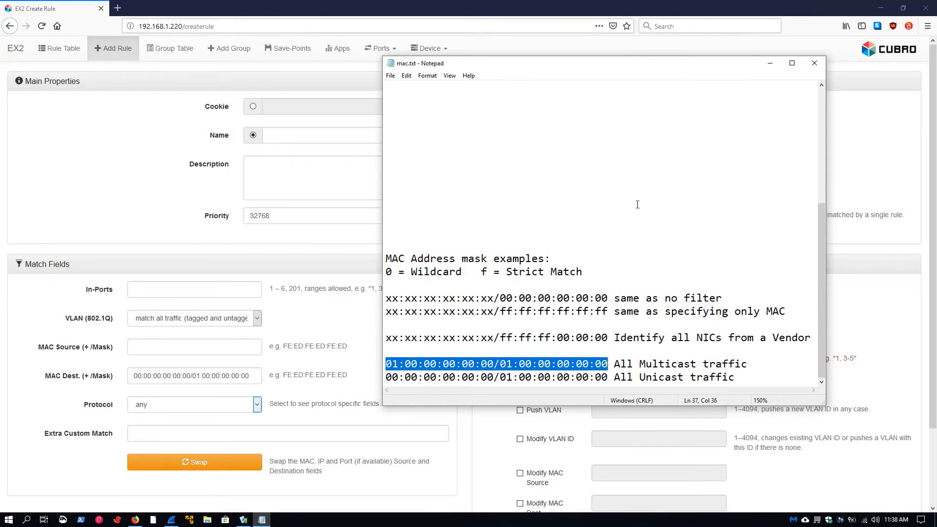